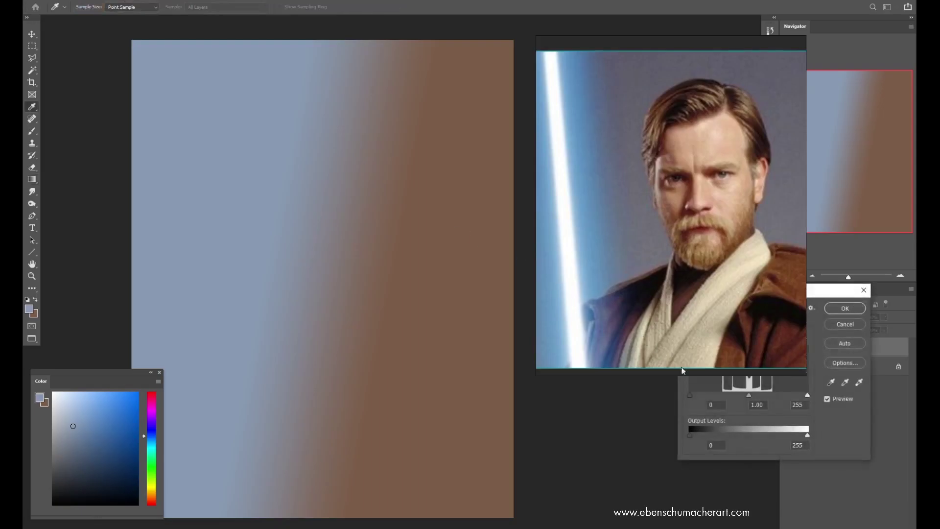
# Step: Darken the blue-to-brown gradient with Levels by lowering the white output level to 112
pyautogui.moveTo(808, 397)
pyautogui.mouseDown()
pyautogui.moveTo(779, 397)
pyautogui.moveTo(810, 401)
pyautogui.mouseUp()
pyautogui.moveTo(800, 437); pyautogui.dragTo(741, 431)
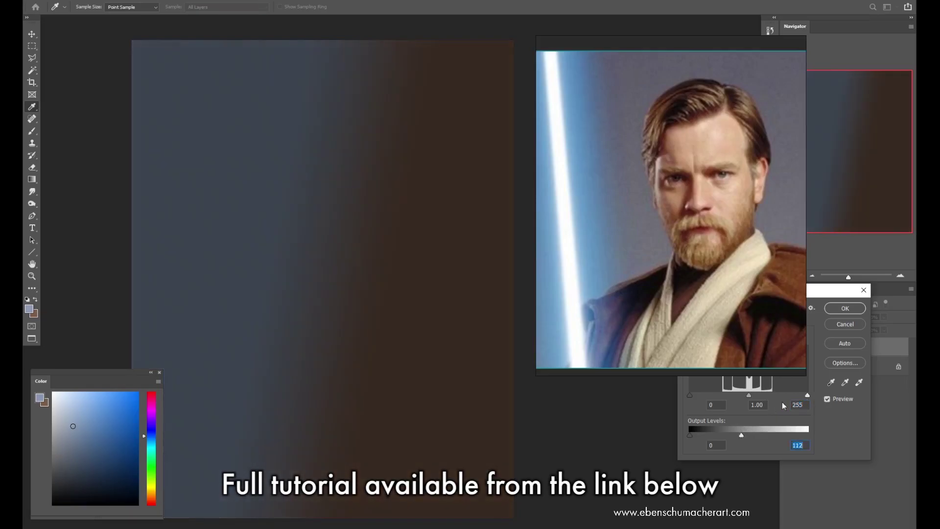
pyautogui.click(844, 308)
# Step: Create a new empty layer above the gradient layer for painting
pyautogui.press('g')
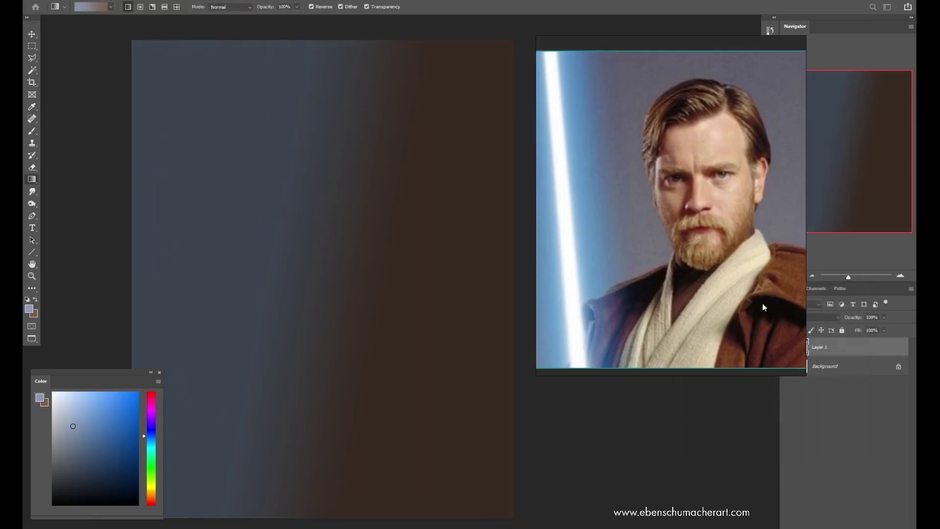
pyautogui.hotkey('ctrl', 'shift', 'n')
pyautogui.press('Return')
pyautogui.press('b')
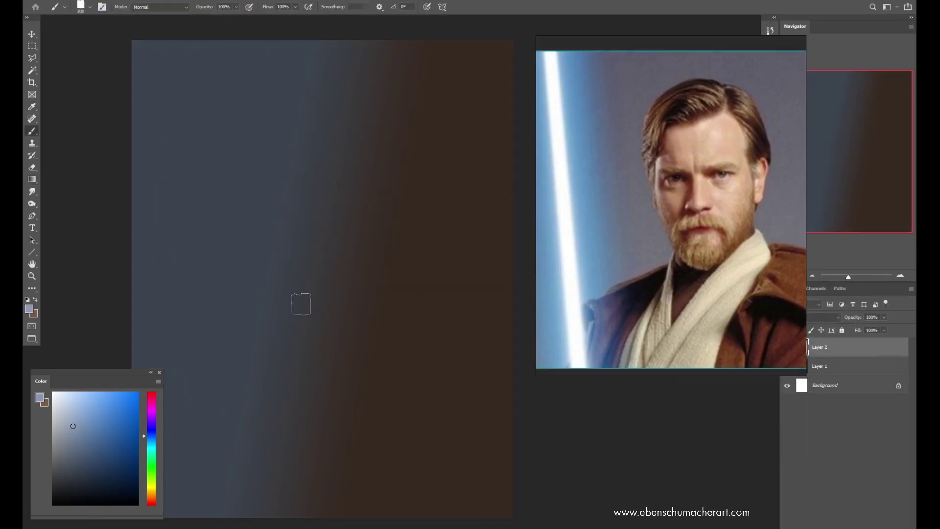
# Step: Select the ESA Big Thick Dry brush preset at 150 px and undo the stray dab on the canvas
pyautogui.press('z')
pyautogui.keyDown('alt'); pyautogui.click(283, 261); pyautogui.keyUp('alt')
pyautogui.moveTo(283, 260)
pyautogui.mouseDown()
pyautogui.moveTo(282, 284)
pyautogui.moveTo(300, 203)
pyautogui.moveTo(328, 225)
pyautogui.moveTo(304, 251)
pyautogui.mouseUp()
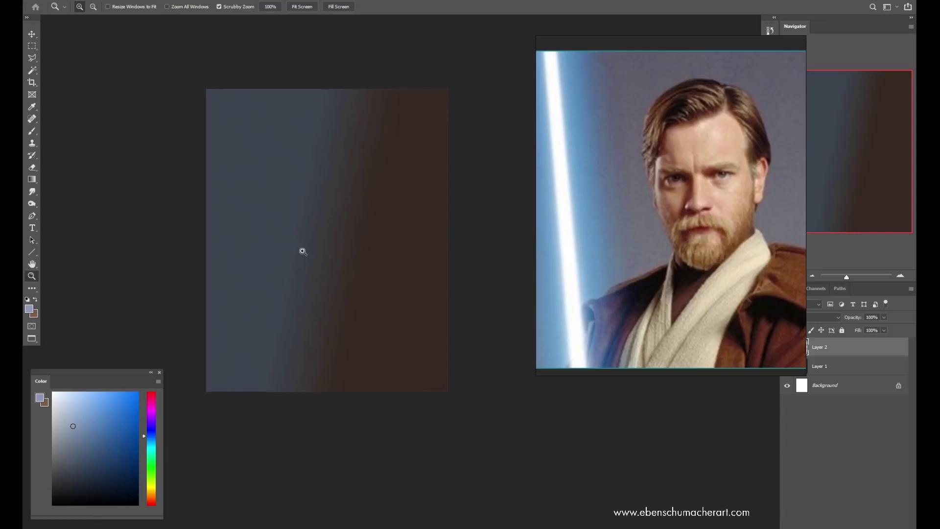
pyautogui.press('b')
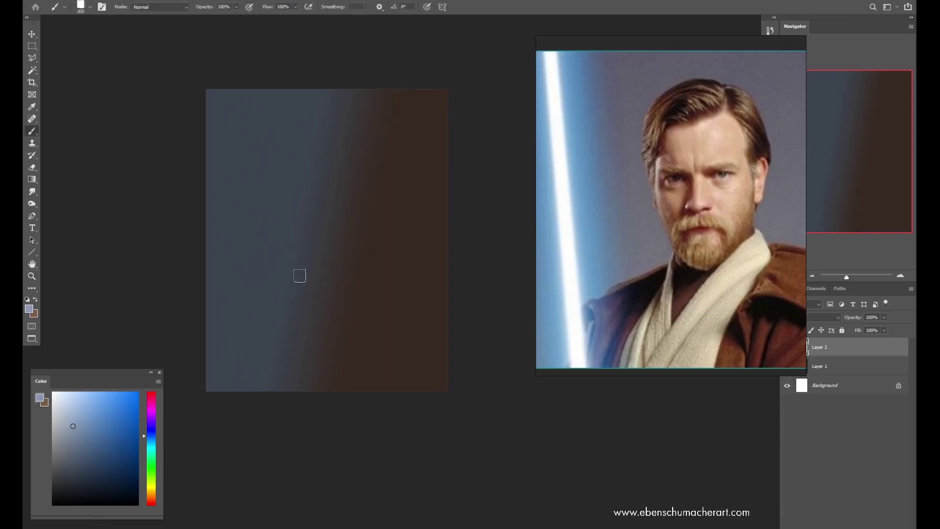
pyautogui.rightClick(298, 186)
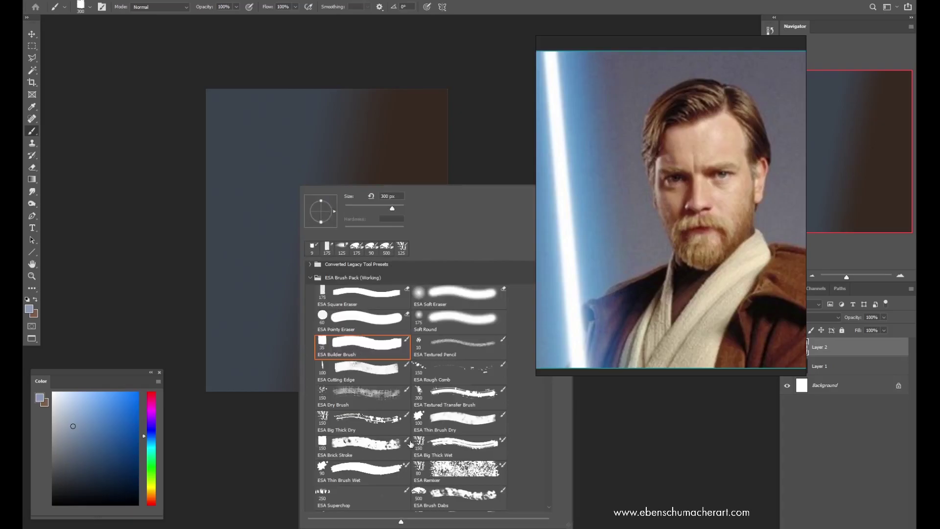
pyautogui.click(428, 451)
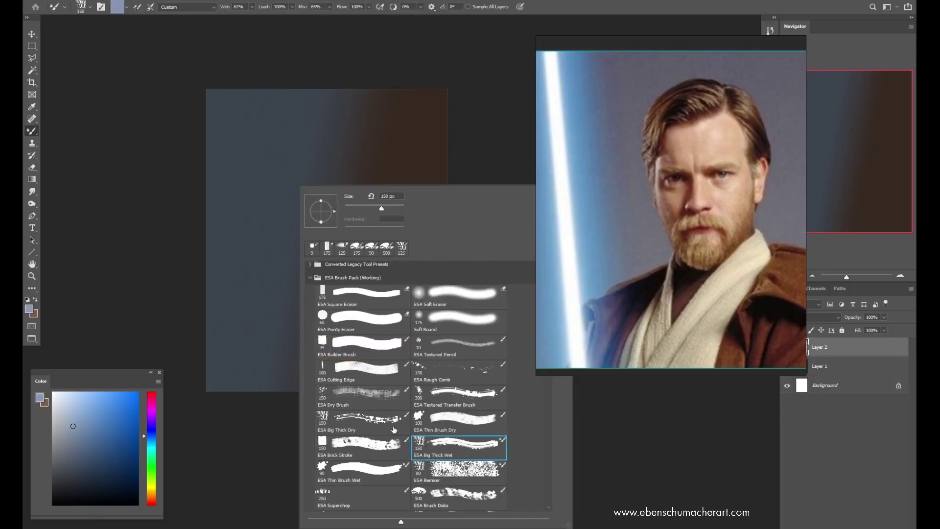
pyautogui.click(386, 424)
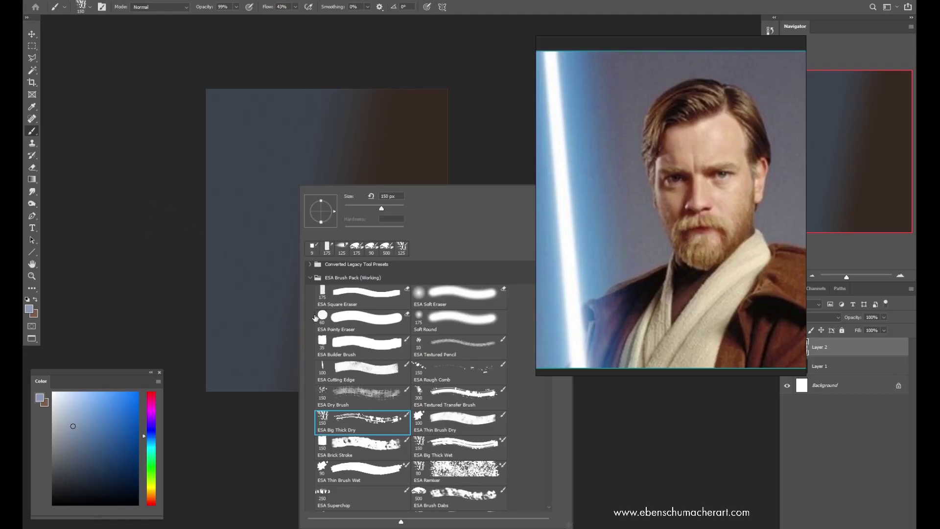
pyautogui.click(277, 349)
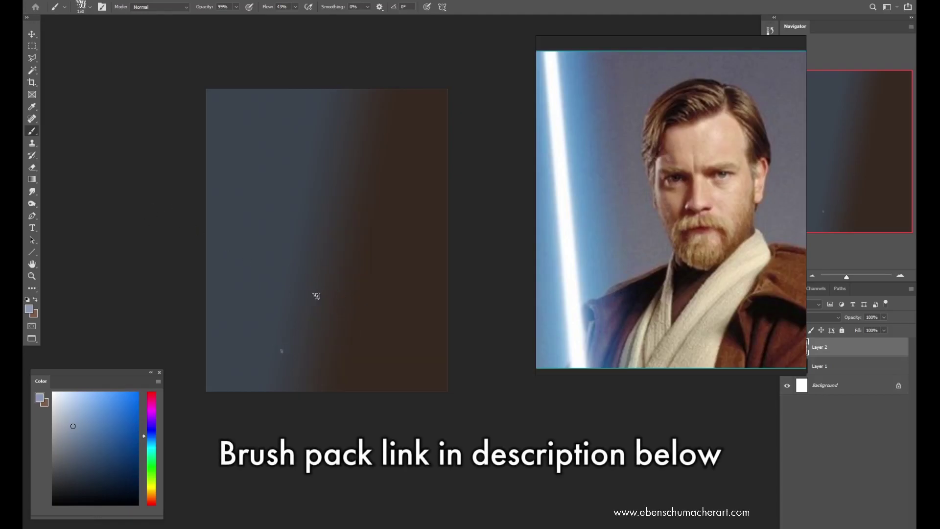
pyautogui.hotkey('ctrl', 'z')
# Step: Move the reference photo closer to the canvas, clear of the navigator and layer list
pyautogui.moveTo(602, 190); pyautogui.dragTo(564, 191)
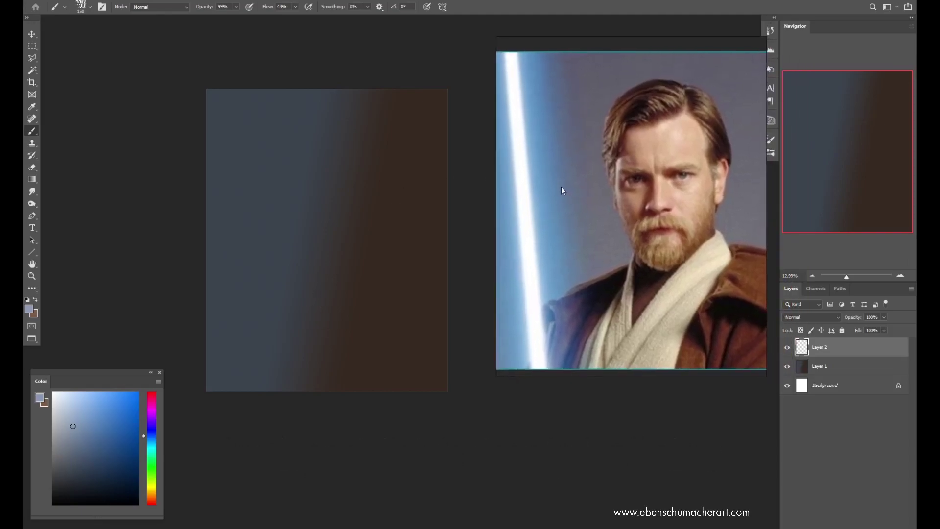
pyautogui.press('z')
pyautogui.moveTo(306, 236); pyautogui.dragTo(321, 240)
pyautogui.moveTo(320, 240)
pyautogui.mouseDown()
pyautogui.moveTo(320, 232)
pyautogui.moveTo(320, 251)
pyautogui.moveTo(322, 241)
pyautogui.mouseUp()
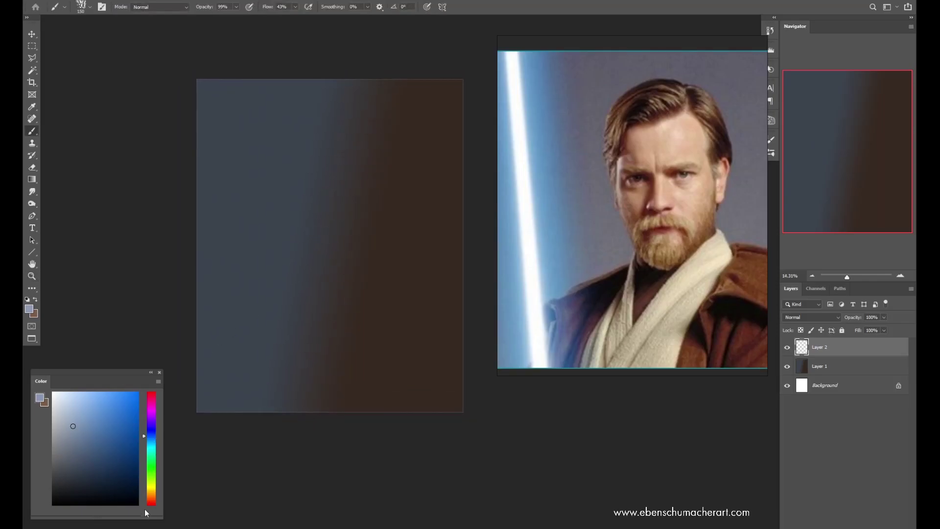
# Step: Block in the base shape of the face in orange-brown with the brush enlarged to 500 px
pyautogui.click(150, 495)
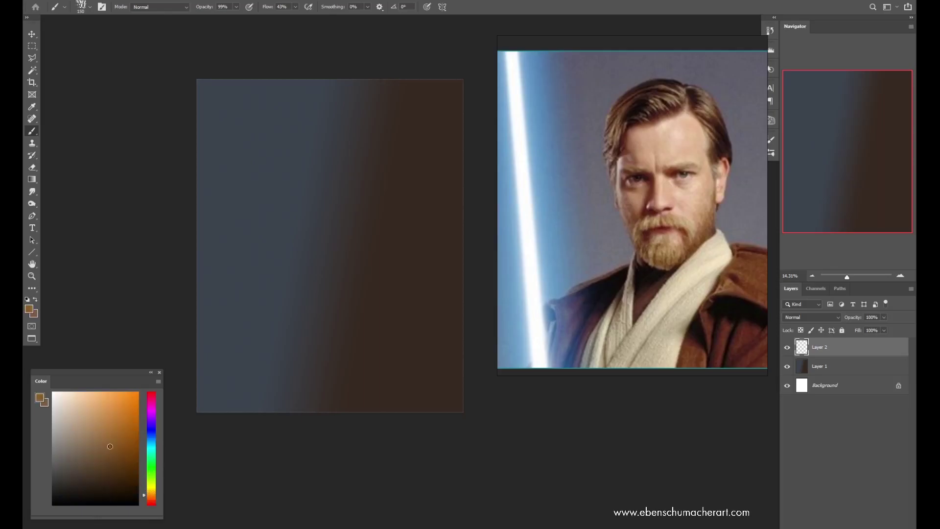
pyautogui.moveTo(307, 202)
pyautogui.mouseDown()
pyautogui.moveTo(299, 201)
pyautogui.moveTo(297, 231)
pyautogui.moveTo(307, 191)
pyautogui.moveTo(300, 182)
pyautogui.moveTo(297, 189)
pyautogui.moveTo(299, 179)
pyautogui.moveTo(297, 236)
pyautogui.moveTo(350, 206)
pyautogui.moveTo(338, 218)
pyautogui.mouseUp()
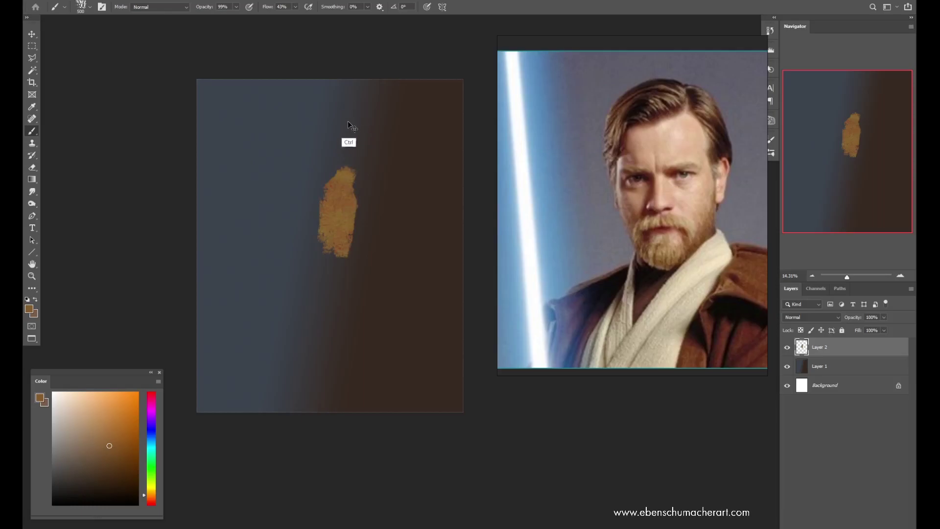
pyautogui.hotkey('ctrl', 'z')
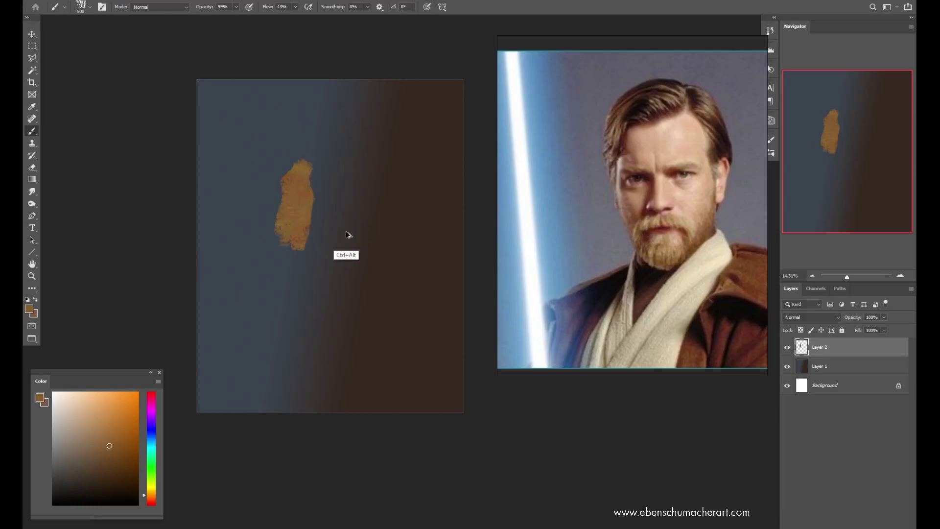
pyautogui.hotkey('ctrl', 'shift', 'z')
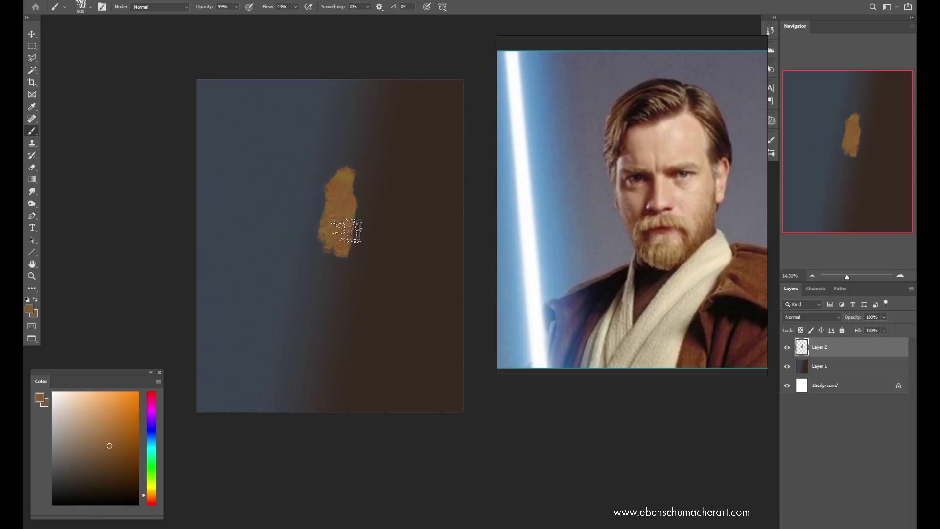
pyautogui.moveTo(344, 205)
pyautogui.mouseDown()
pyautogui.moveTo(368, 214)
pyautogui.moveTo(362, 262)
pyautogui.moveTo(362, 217)
pyautogui.moveTo(358, 226)
pyautogui.moveTo(376, 225)
pyautogui.moveTo(364, 185)
pyautogui.moveTo(358, 226)
pyautogui.moveTo(366, 161)
pyautogui.moveTo(388, 240)
pyautogui.moveTo(359, 267)
pyautogui.moveTo(339, 267)
pyautogui.moveTo(368, 164)
pyautogui.moveTo(341, 257)
pyautogui.mouseUp()
# Step: Block in the face with light skin tones and surround it with brown strokes for the hair and beard
pyautogui.click(95, 419)
pyautogui.click(89, 409)
pyautogui.moveTo(353, 196)
pyautogui.mouseDown()
pyautogui.moveTo(365, 165)
pyautogui.moveTo(361, 200)
pyautogui.moveTo(361, 189)
pyautogui.moveTo(327, 176)
pyautogui.moveTo(370, 154)
pyautogui.mouseUp()
pyautogui.moveTo(365, 232)
pyautogui.mouseDown()
pyautogui.moveTo(360, 259)
pyautogui.moveTo(348, 245)
pyautogui.mouseUp()
pyautogui.keyDown('alt'); pyautogui.click(386, 219); pyautogui.keyUp('alt')
pyautogui.moveTo(385, 221)
pyautogui.mouseDown()
pyautogui.moveTo(387, 252)
pyautogui.moveTo(376, 274)
pyautogui.moveTo(343, 298)
pyautogui.moveTo(365, 276)
pyautogui.moveTo(319, 273)
pyautogui.moveTo(311, 263)
pyautogui.moveTo(318, 262)
pyautogui.mouseUp()
pyautogui.moveTo(311, 142)
pyautogui.mouseDown()
pyautogui.moveTo(361, 142)
pyautogui.moveTo(385, 184)
pyautogui.moveTo(375, 147)
pyautogui.moveTo(383, 151)
pyautogui.moveTo(395, 203)
pyautogui.moveTo(365, 220)
pyautogui.moveTo(394, 209)
pyautogui.mouseUp()
pyautogui.keyDown('alt'); pyautogui.click(366, 224); pyautogui.keyUp('alt')
# Step: Reduce the brush to 175 px and paint the ear in a reddish-pink skin tone
pyautogui.press('[')
pyautogui.press('[')
pyautogui.press('[')
pyautogui.press('[')
pyautogui.press('[')
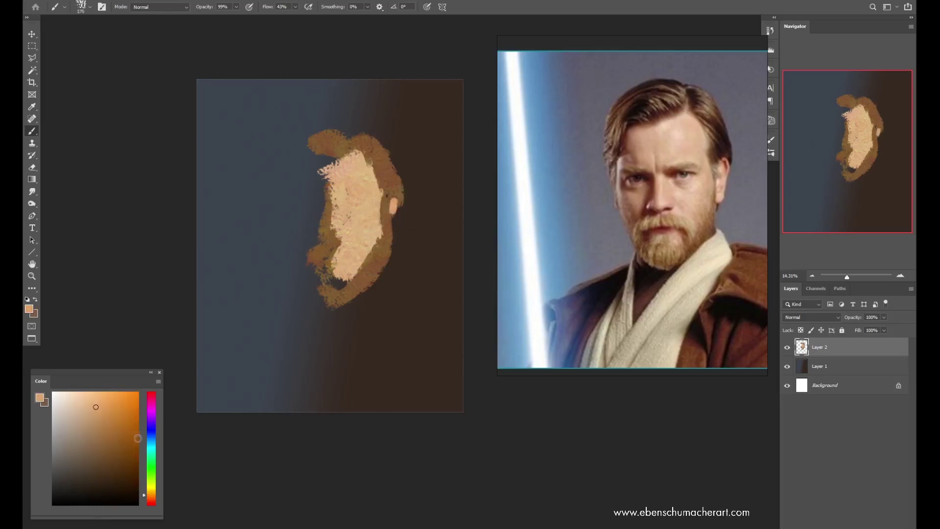
pyautogui.click(152, 500)
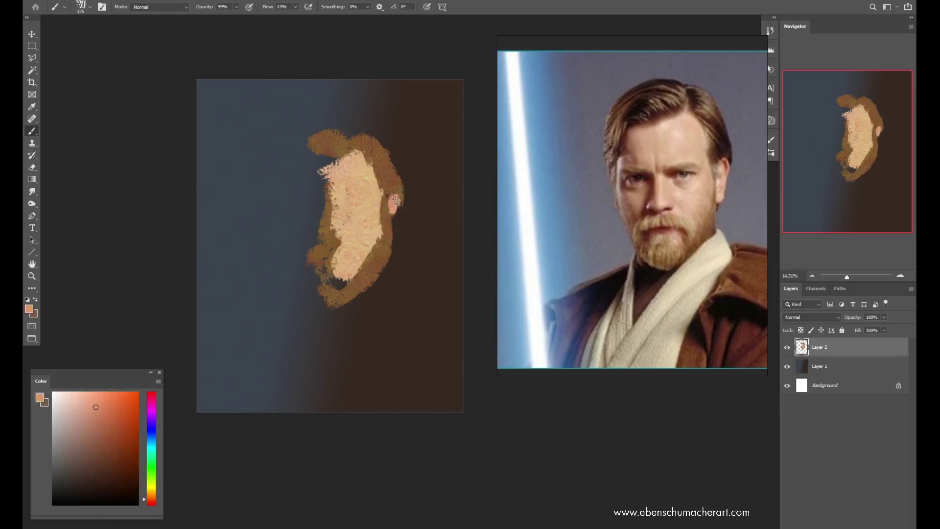
pyautogui.moveTo(396, 201); pyautogui.dragTo(390, 238)
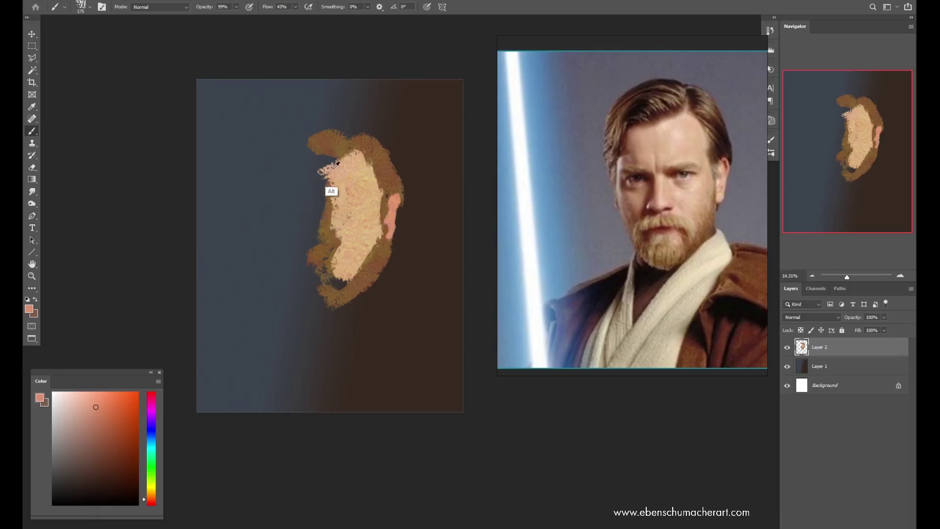
# Step: Paint pink patches on the forehead, far cheek and chin with a 250 px brush, and fill in the chin beard with brown
pyautogui.keyDown('alt'); pyautogui.click(343, 180); pyautogui.keyUp('alt')
pyautogui.press(']')
pyautogui.press(']')
pyautogui.moveTo(318, 177)
pyautogui.mouseDown()
pyautogui.moveTo(320, 167)
pyautogui.moveTo(313, 220)
pyautogui.moveTo(348, 248)
pyautogui.moveTo(338, 279)
pyautogui.moveTo(333, 268)
pyautogui.mouseUp()
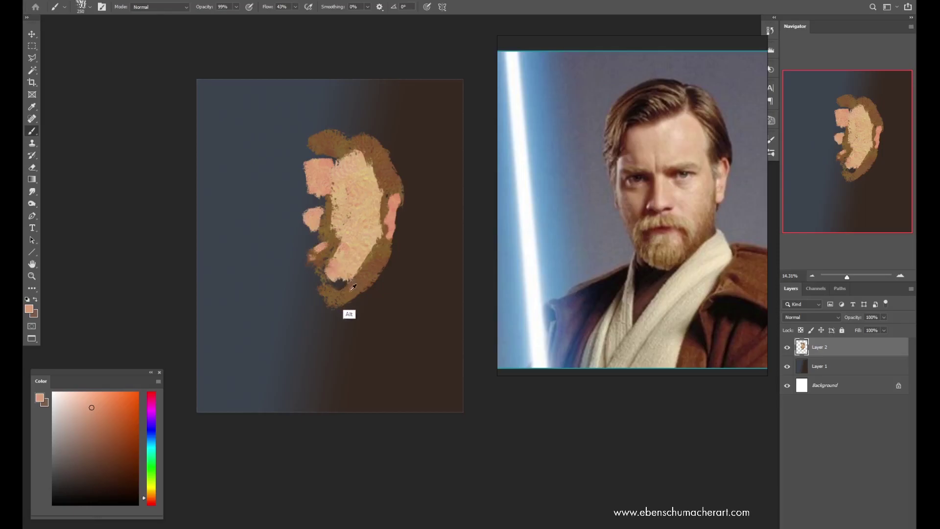
pyautogui.keyDown('alt'); pyautogui.click(342, 289); pyautogui.keyUp('alt')
pyautogui.moveTo(342, 289); pyautogui.dragTo(319, 303)
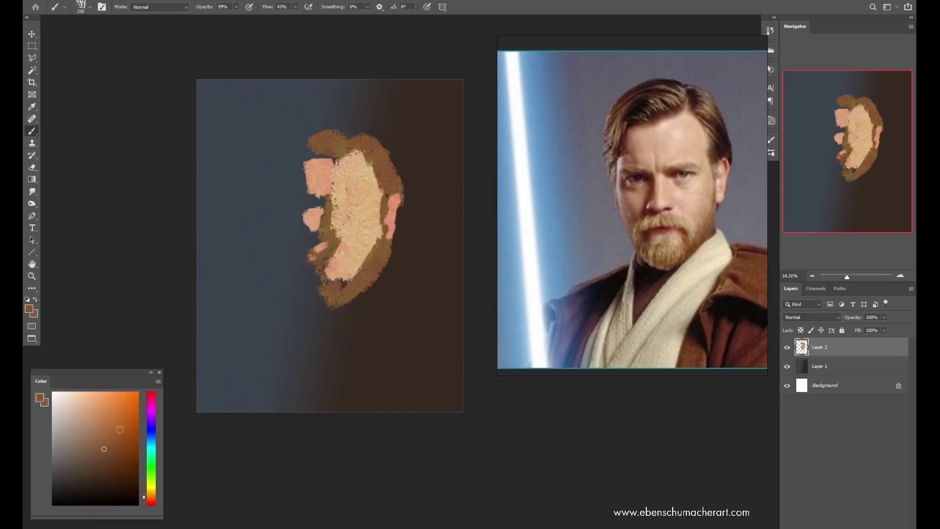
# Step: Move the colour picker beside the canvas and paint the moustache in muted yellow-green tones
pyautogui.click(95, 434)
pyautogui.click(151, 488)
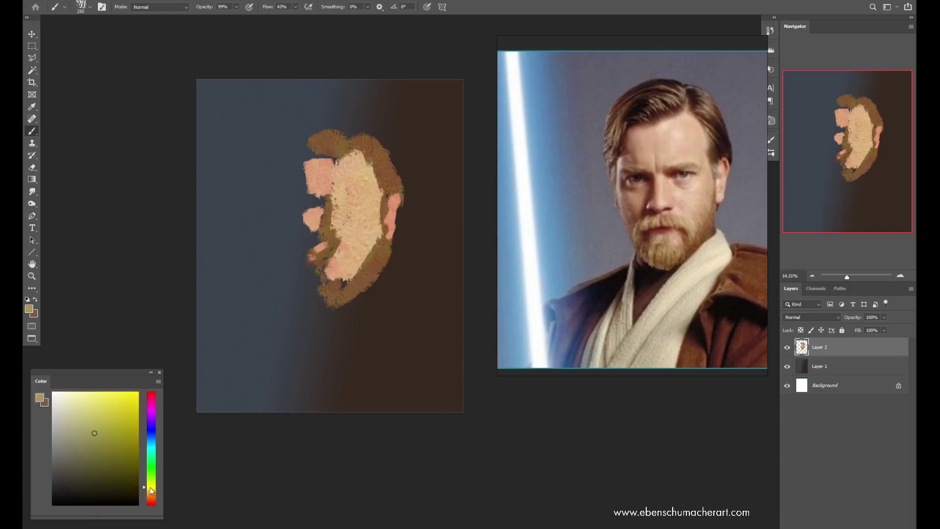
pyautogui.moveTo(113, 372); pyautogui.dragTo(144, 137)
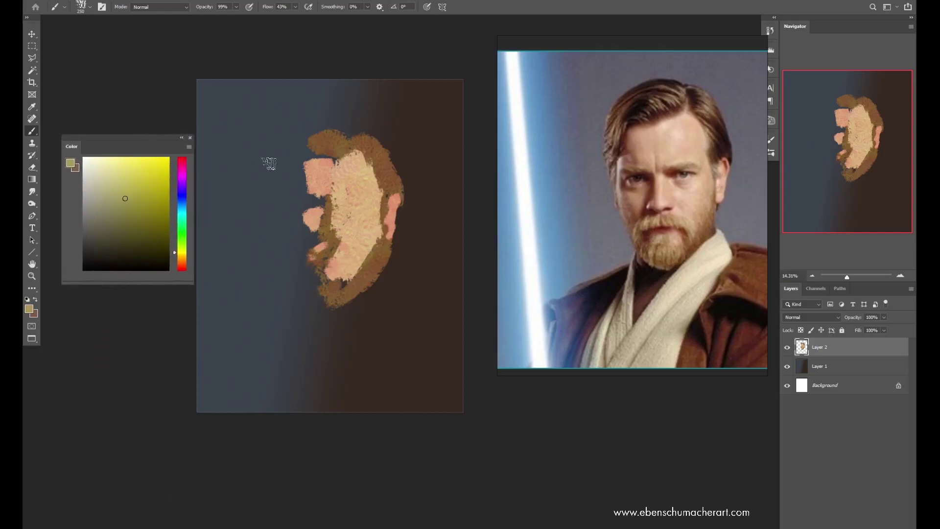
pyautogui.moveTo(310, 246); pyautogui.dragTo(336, 240)
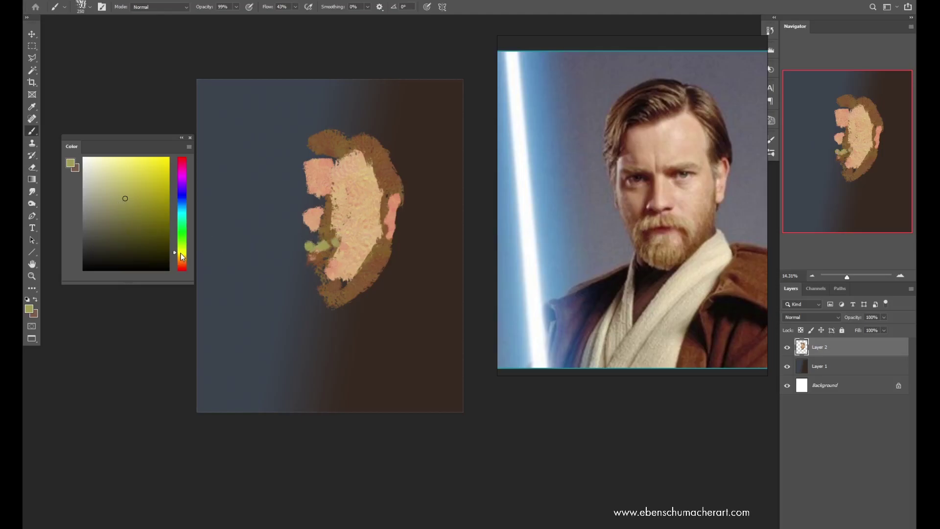
pyautogui.moveTo(181, 255); pyautogui.dragTo(182, 253)
pyautogui.click(114, 202)
pyautogui.moveTo(324, 243); pyautogui.dragTo(341, 253)
pyautogui.click(107, 190)
pyautogui.moveTo(346, 252)
pyautogui.mouseDown()
pyautogui.moveTo(311, 244)
pyautogui.moveTo(317, 239)
pyautogui.mouseUp()
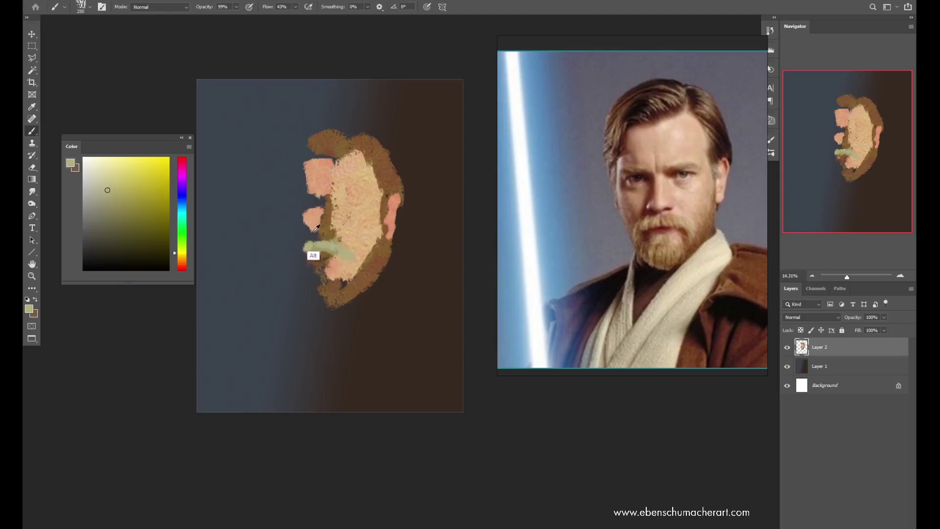
# Step: Paint the nose shadow and eye sockets in reddish brown, and edge the far forehead and cheek with greyish brown
pyautogui.keyDown('alt'); pyautogui.click(377, 265); pyautogui.keyUp('alt')
pyautogui.moveTo(306, 248)
pyautogui.mouseDown()
pyautogui.moveTo(299, 254)
pyautogui.moveTo(323, 201)
pyautogui.moveTo(294, 197)
pyautogui.moveTo(346, 201)
pyautogui.mouseUp()
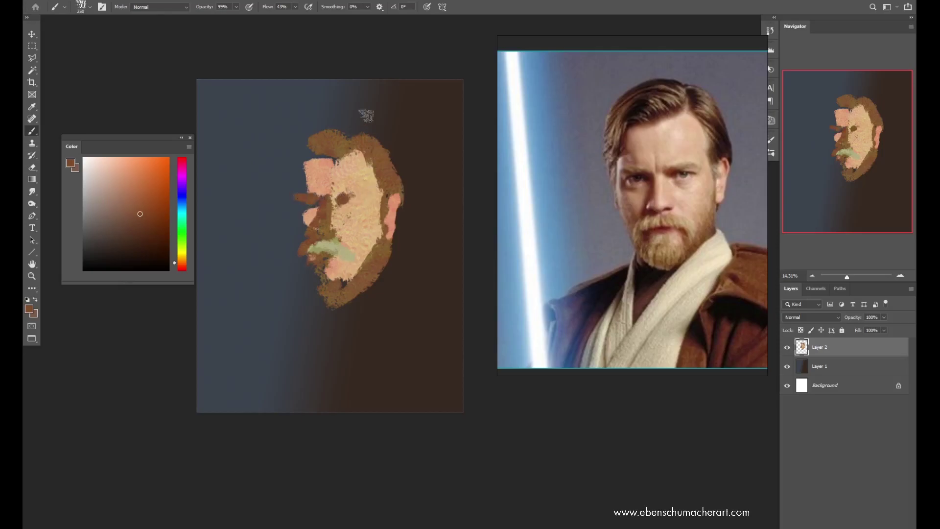
pyautogui.press('alt')
pyautogui.click(101, 213)
pyautogui.moveTo(305, 219)
pyautogui.mouseDown()
pyautogui.moveTo(299, 231)
pyautogui.moveTo(300, 169)
pyautogui.moveTo(310, 158)
pyautogui.mouseUp()
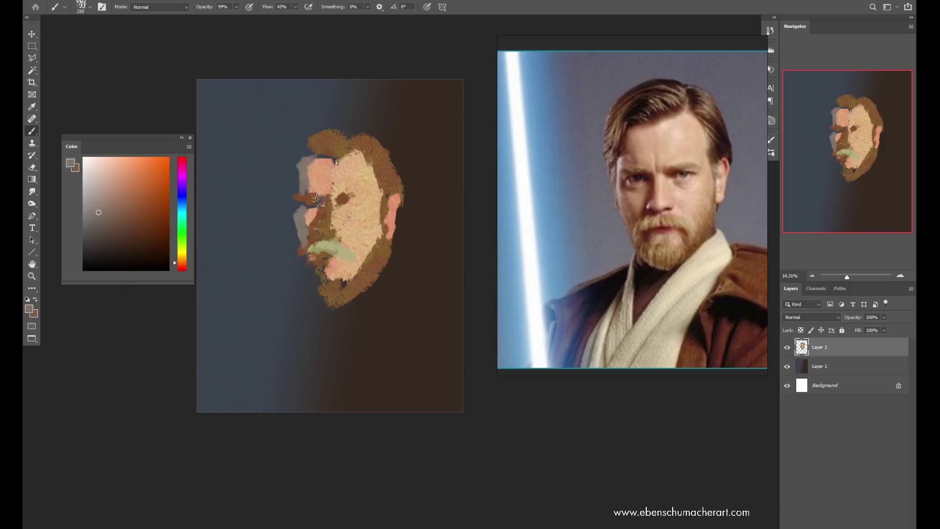
# Step: Add pink skin above the near eye and paint its eyebrow and eye in dark grey-blue tones
pyautogui.press('alt')
pyautogui.keyDown('alt'); pyautogui.click(354, 179); pyautogui.keyUp('alt')
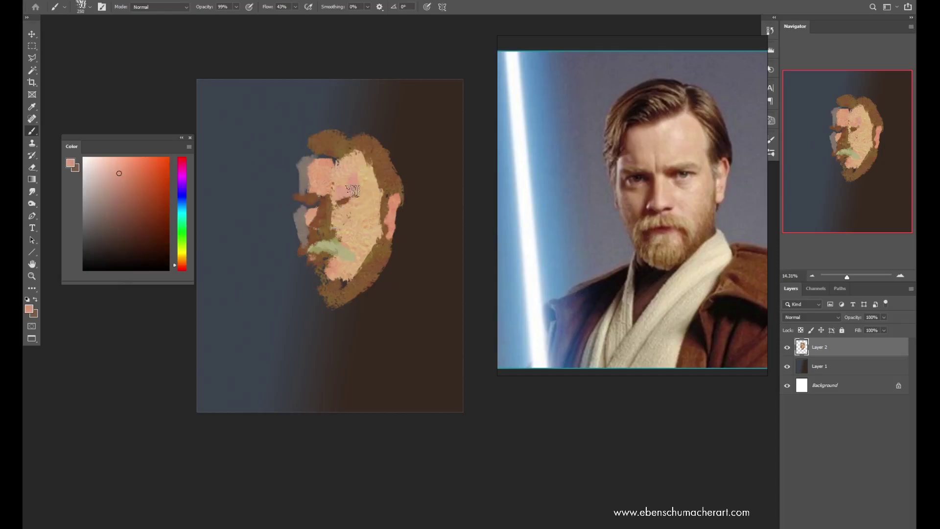
pyautogui.keyDown('alt'); pyautogui.click(320, 218); pyautogui.keyUp('alt')
pyautogui.moveTo(336, 201); pyautogui.dragTo(357, 197)
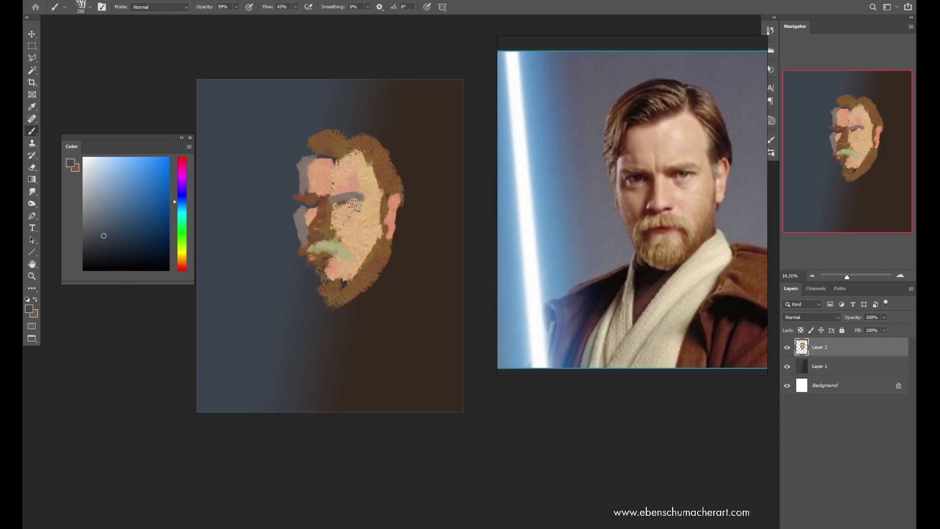
pyautogui.moveTo(349, 208); pyautogui.dragTo(354, 205)
# Step: Darken the hair beside the ear with dark brown and build up the forehead and temple with light peach tones
pyautogui.keyDown('alt'); pyautogui.click(420, 242); pyautogui.keyUp('alt')
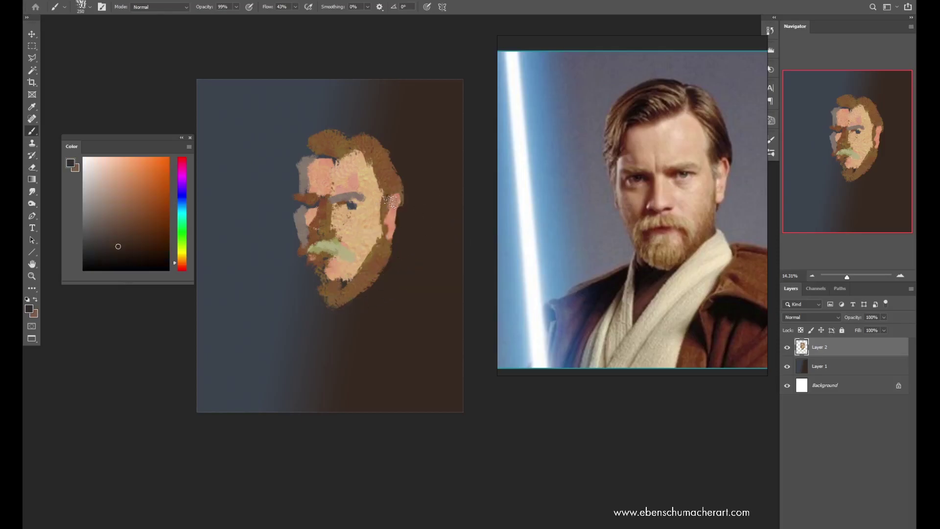
pyautogui.moveTo(381, 179)
pyautogui.mouseDown()
pyautogui.moveTo(384, 189)
pyautogui.moveTo(388, 162)
pyautogui.moveTo(381, 205)
pyautogui.moveTo(379, 194)
pyautogui.mouseUp()
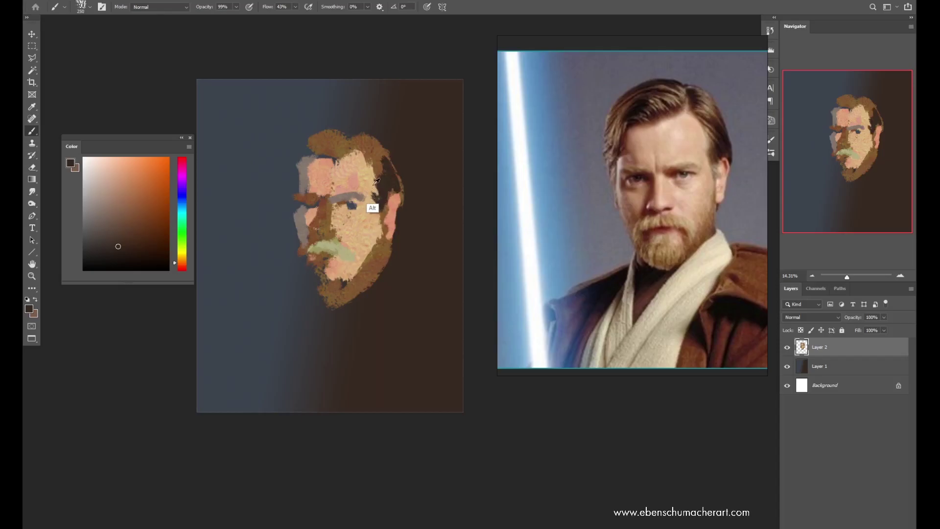
pyautogui.keyDown('alt'); pyautogui.click(358, 180); pyautogui.keyUp('alt')
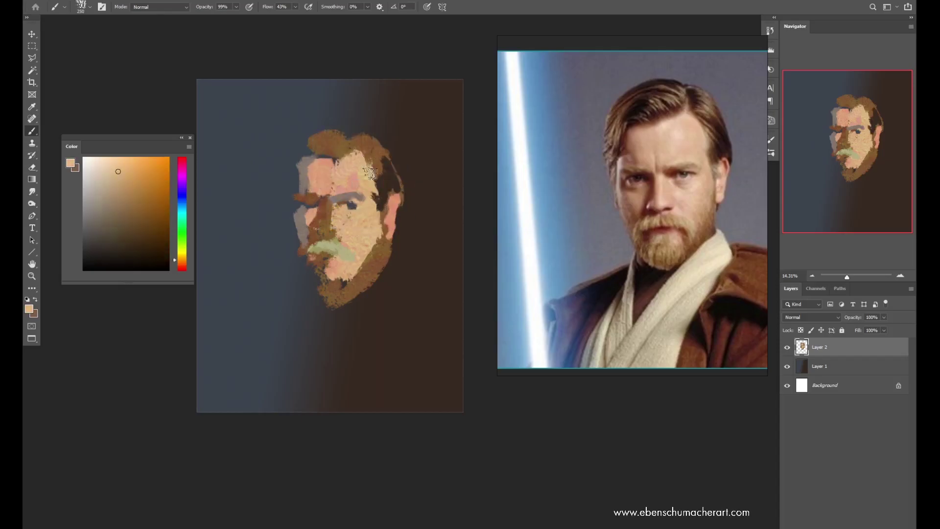
pyautogui.keyDown('alt'); pyautogui.click(316, 163); pyautogui.keyUp('alt')
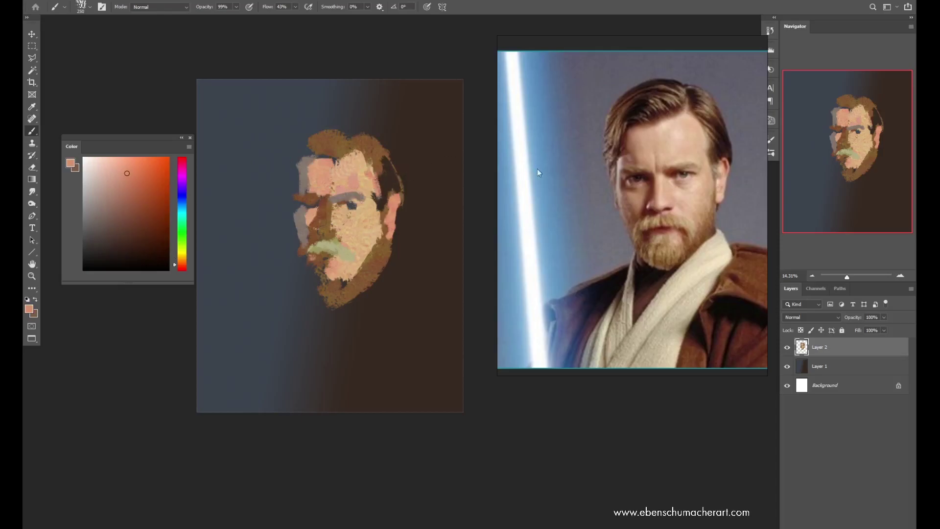
pyautogui.keyDown('alt'); pyautogui.click(365, 170); pyautogui.keyUp('alt')
pyautogui.click(183, 259)
pyautogui.moveTo(358, 167); pyautogui.dragTo(367, 178)
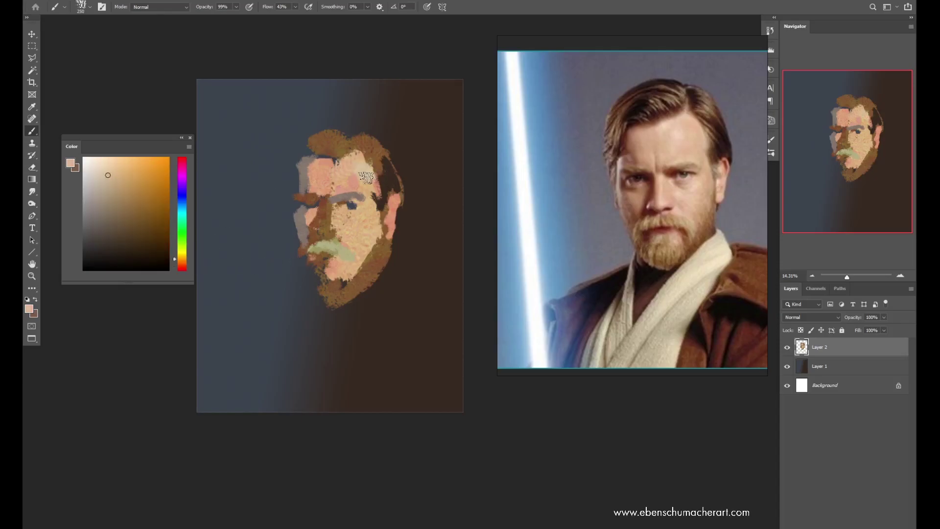
pyautogui.keyDown('alt'); pyautogui.click(354, 164); pyautogui.keyUp('alt')
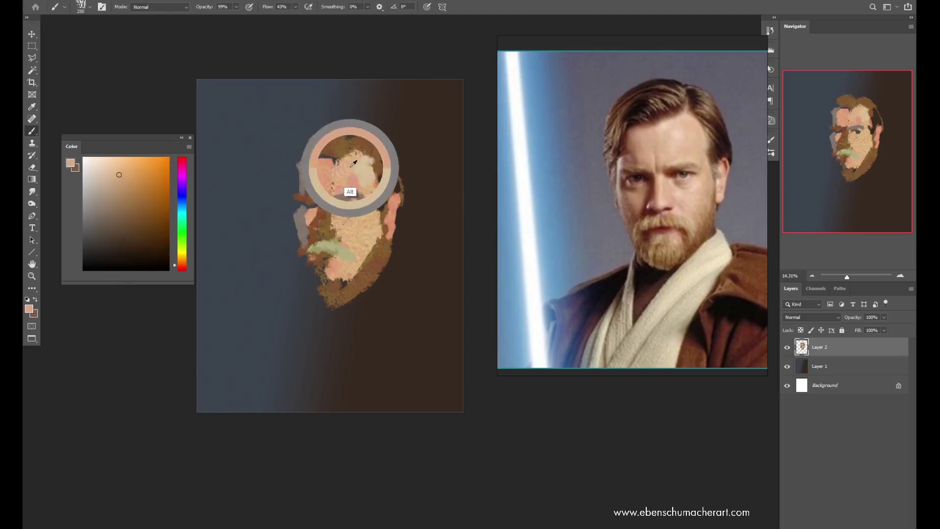
pyautogui.moveTo(378, 166)
pyautogui.mouseDown()
pyautogui.moveTo(363, 163)
pyautogui.moveTo(363, 184)
pyautogui.moveTo(374, 229)
pyautogui.moveTo(381, 219)
pyautogui.mouseUp()
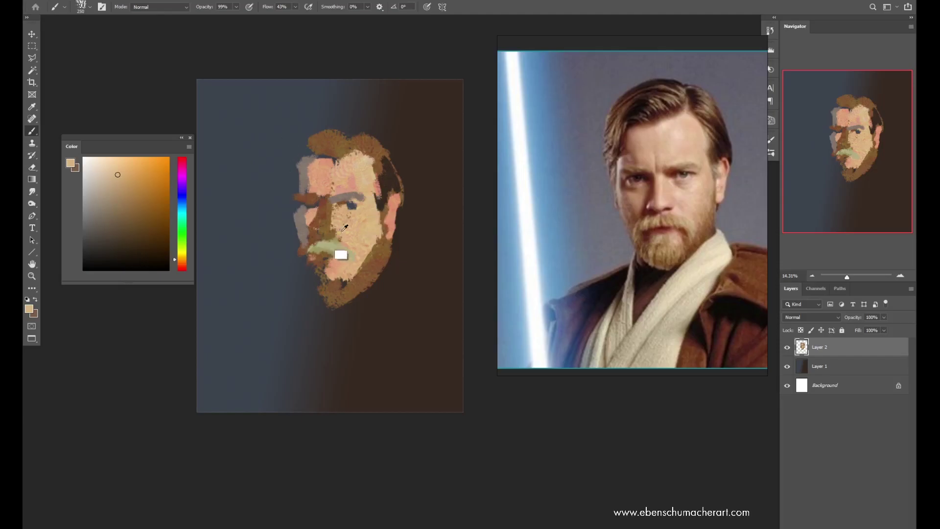
# Step: Shade the near eye with brown and dark blue strokes, and deepen the far eye and nostril in dark reddish brown
pyautogui.keyDown('alt'); pyautogui.click(346, 201); pyautogui.keyUp('alt')
pyautogui.moveTo(345, 200)
pyautogui.mouseDown()
pyautogui.moveTo(339, 208)
pyautogui.moveTo(362, 206)
pyautogui.mouseUp()
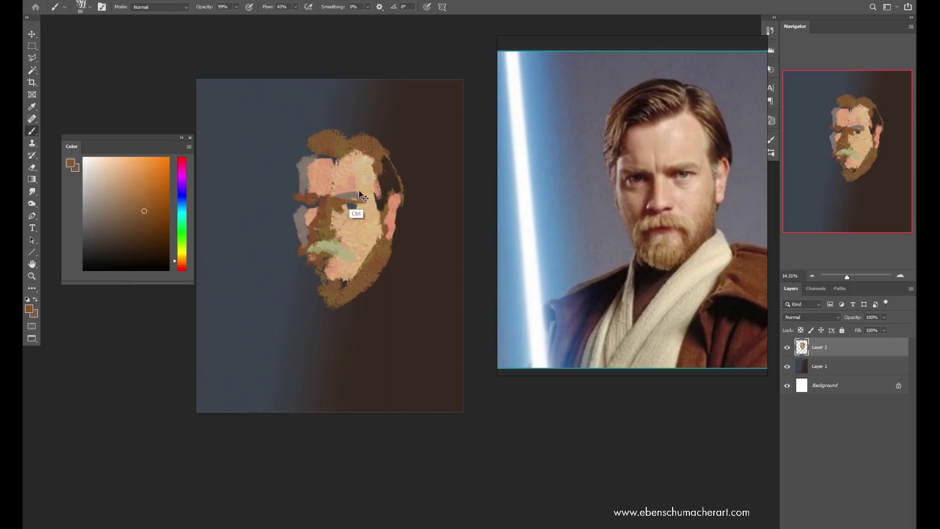
pyautogui.keyDown('alt'); pyautogui.click(349, 205); pyautogui.keyUp('alt')
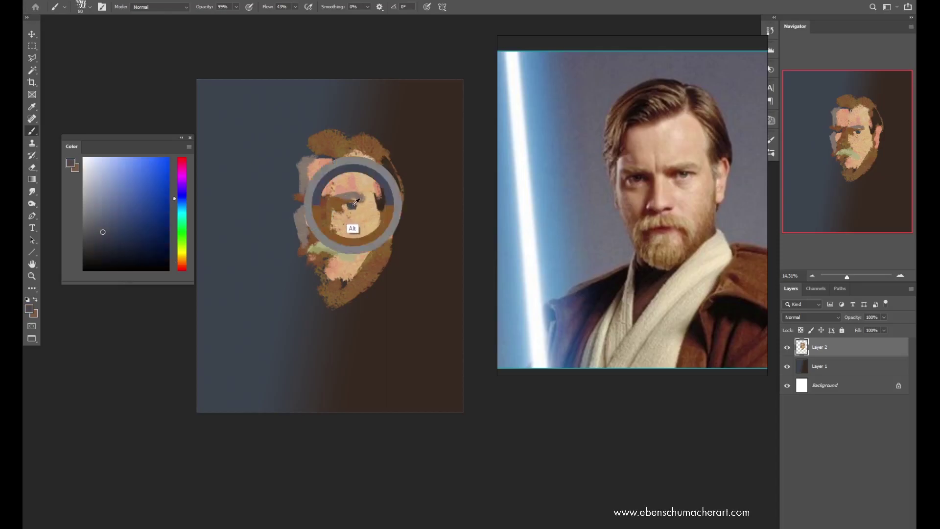
pyautogui.press('ctrl')
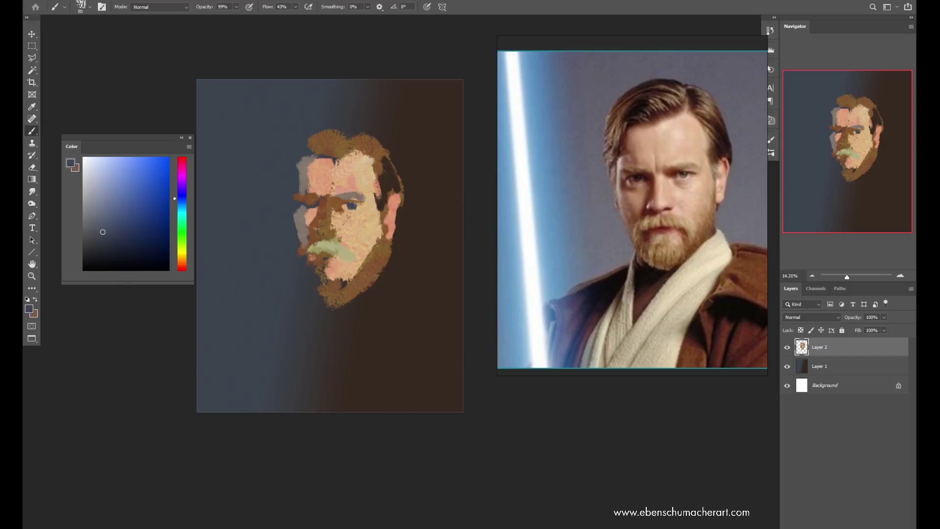
pyautogui.keyDown('alt'); pyautogui.click(328, 214); pyautogui.keyUp('alt')
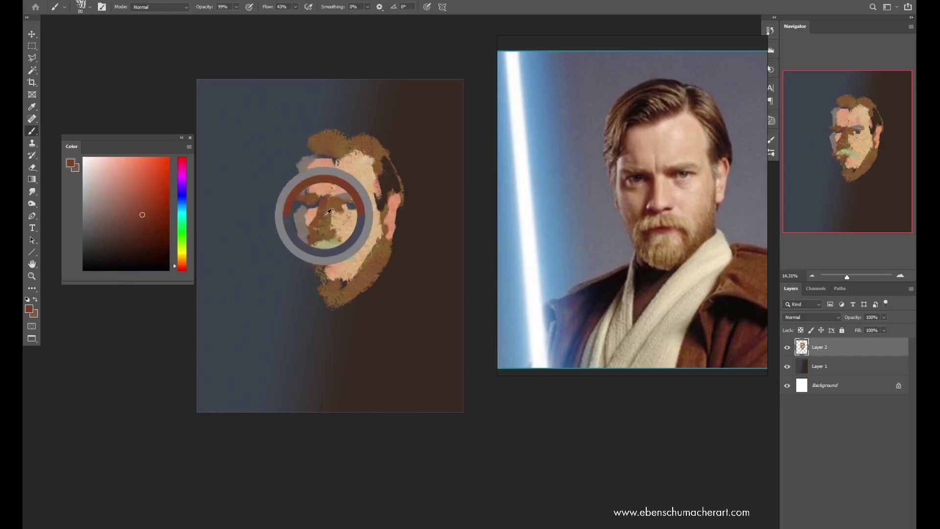
pyautogui.click(139, 235)
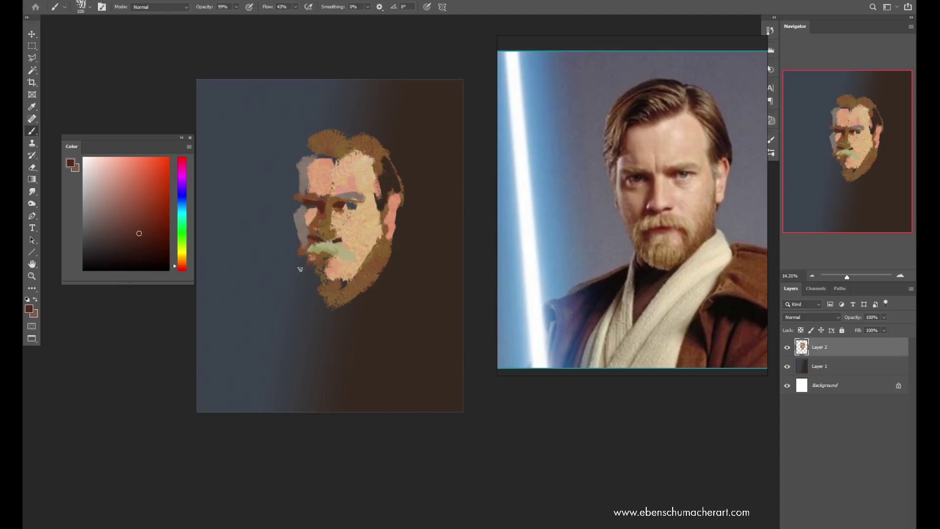
# Step: Widen the far temple and cheek with greyish brown, and paint the far jaw in reddish brown
pyautogui.keyDown('alt'); pyautogui.click(304, 216); pyautogui.keyUp('alt')
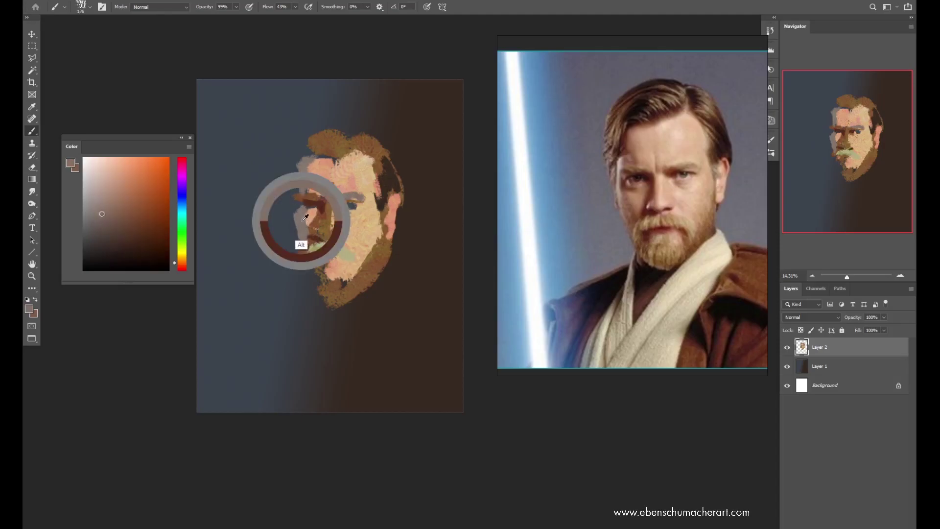
pyautogui.press('ctrl')
pyautogui.moveTo(300, 208)
pyautogui.mouseDown()
pyautogui.moveTo(292, 211)
pyautogui.moveTo(296, 188)
pyautogui.mouseUp()
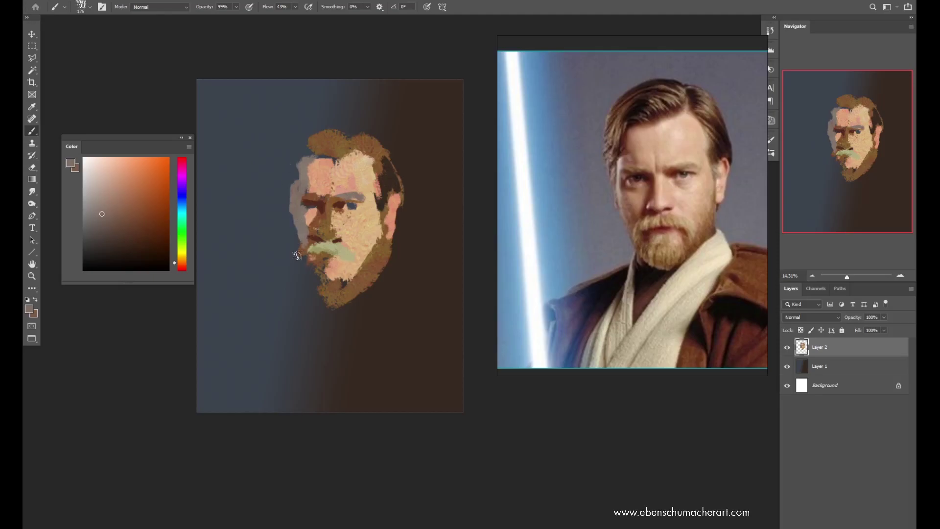
pyautogui.moveTo(298, 215)
pyautogui.mouseDown()
pyautogui.moveTo(294, 207)
pyautogui.moveTo(303, 264)
pyautogui.moveTo(296, 207)
pyautogui.mouseUp()
pyautogui.keyDown('alt'); pyautogui.click(311, 263); pyautogui.keyUp('alt')
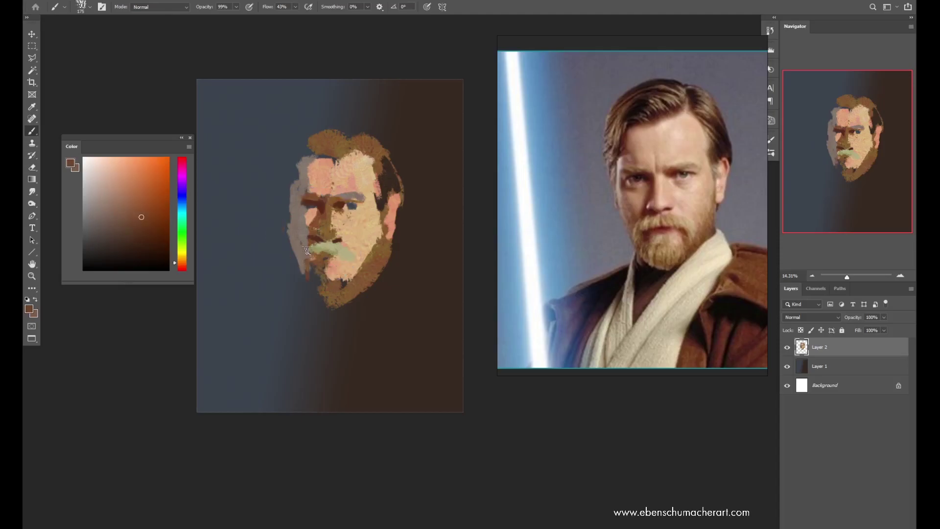
# Step: Repaint the moustache in greyish beige and add muted yellow-brown strokes to the far side of the beard
pyautogui.press('alt')
pyautogui.keyDown('alt'); pyautogui.click(334, 244); pyautogui.keyUp('alt')
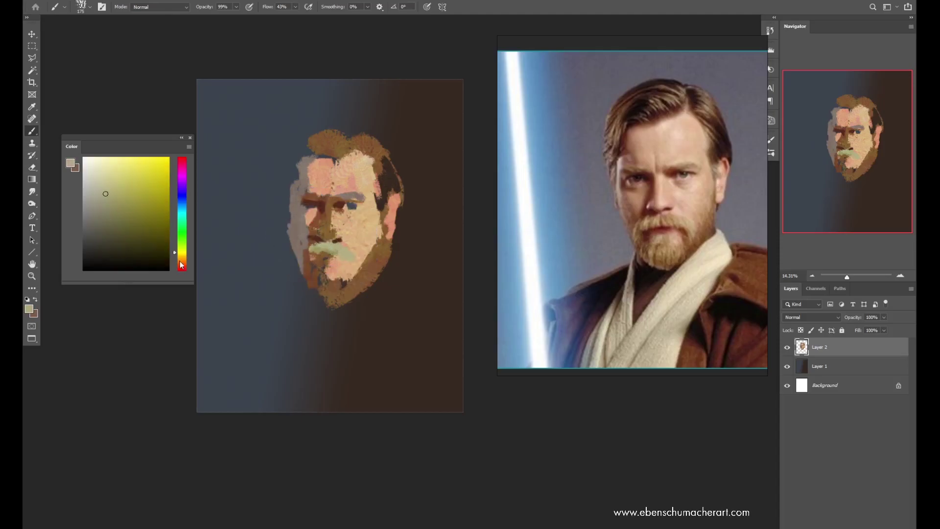
pyautogui.click(182, 257)
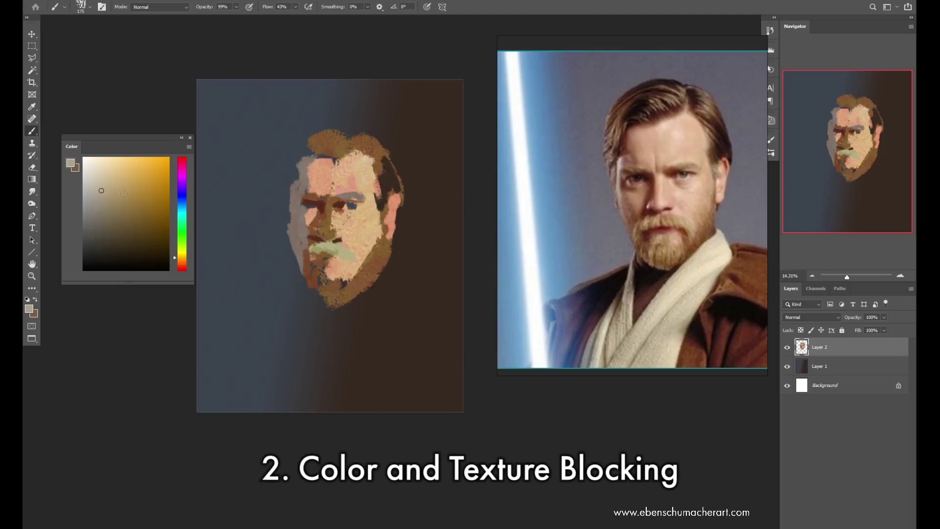
pyautogui.moveTo(325, 245)
pyautogui.mouseDown()
pyautogui.moveTo(348, 253)
pyautogui.moveTo(313, 262)
pyautogui.mouseUp()
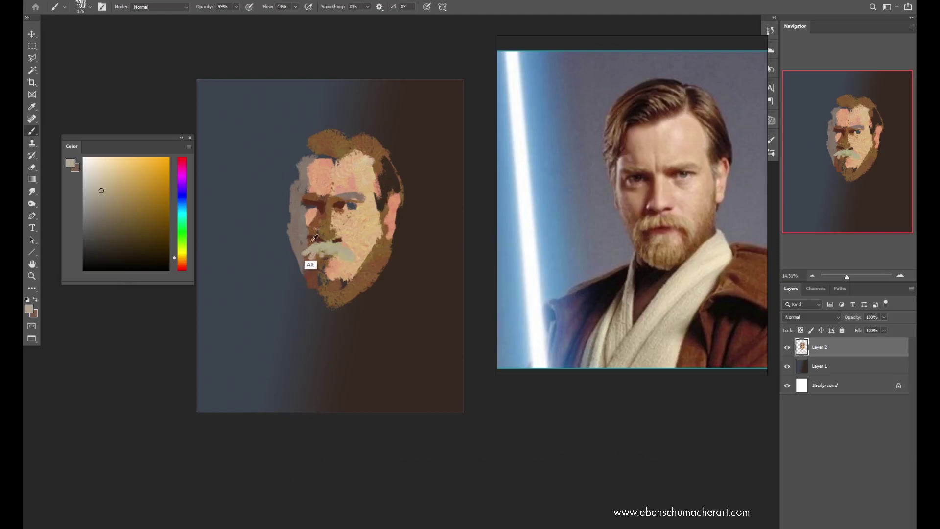
pyautogui.click(138, 201)
pyautogui.moveTo(321, 280)
pyautogui.mouseDown()
pyautogui.moveTo(319, 290)
pyautogui.moveTo(311, 281)
pyautogui.moveTo(332, 279)
pyautogui.mouseUp()
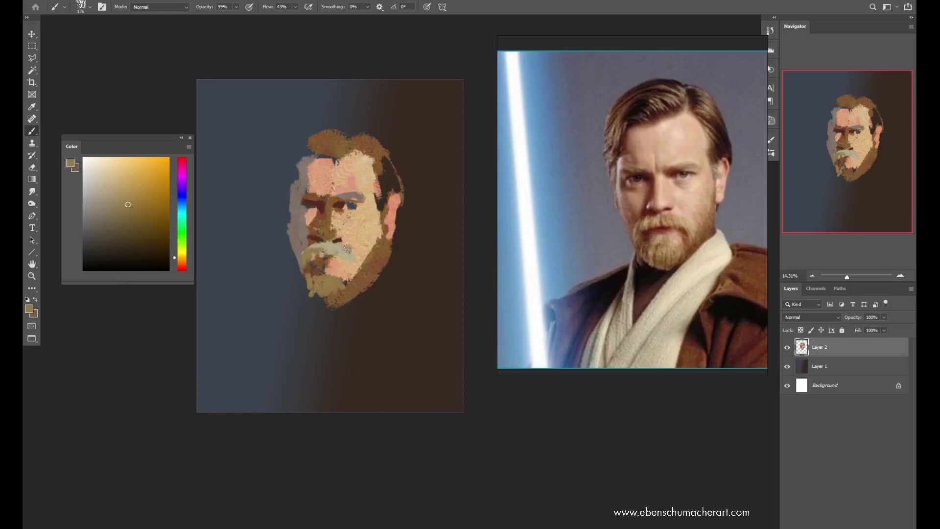
# Step: Block in the hair above the forehead with dark brown and the far side of the hair with greyish brown
pyautogui.keyDown('alt'); pyautogui.click(389, 179); pyautogui.keyUp('alt')
pyautogui.moveTo(308, 147)
pyautogui.mouseDown()
pyautogui.moveTo(305, 158)
pyautogui.moveTo(316, 158)
pyautogui.moveTo(294, 164)
pyautogui.moveTo(304, 143)
pyautogui.moveTo(324, 155)
pyautogui.moveTo(309, 134)
pyautogui.moveTo(324, 123)
pyautogui.moveTo(352, 133)
pyautogui.moveTo(315, 140)
pyautogui.moveTo(287, 176)
pyautogui.moveTo(286, 148)
pyautogui.moveTo(294, 166)
pyautogui.moveTo(299, 141)
pyautogui.moveTo(289, 175)
pyautogui.moveTo(309, 146)
pyautogui.moveTo(349, 132)
pyautogui.mouseUp()
pyautogui.click(126, 251)
pyautogui.keyDown('alt'); pyautogui.click(289, 204); pyautogui.keyUp('alt')
pyautogui.click(111, 226)
pyautogui.moveTo(284, 182)
pyautogui.mouseDown()
pyautogui.moveTo(291, 142)
pyautogui.moveTo(290, 191)
pyautogui.moveTo(295, 148)
pyautogui.moveTo(281, 194)
pyautogui.mouseUp()
# Step: Trim the outer edge of the far-side and upper hair with the Eraser, and switch back to the Brush
pyautogui.press('e')
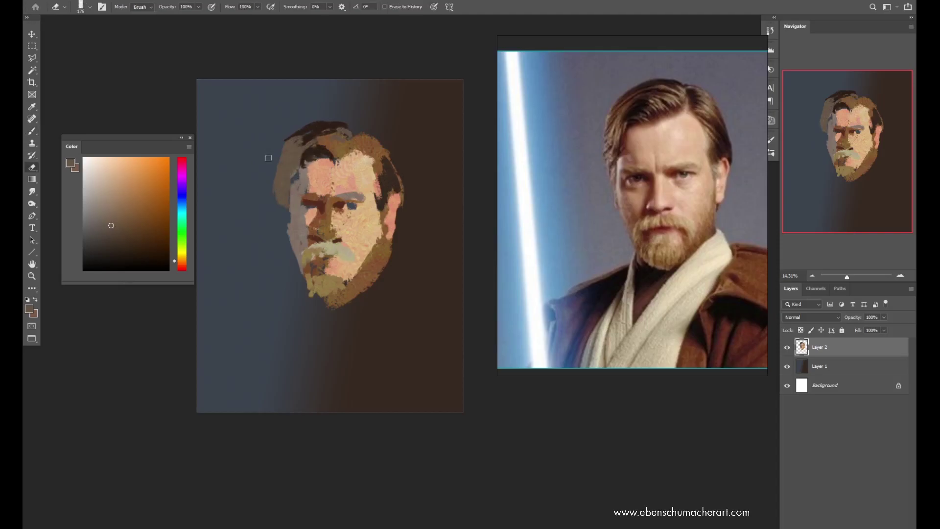
pyautogui.moveTo(288, 136); pyautogui.dragTo(333, 117)
pyautogui.press('b')
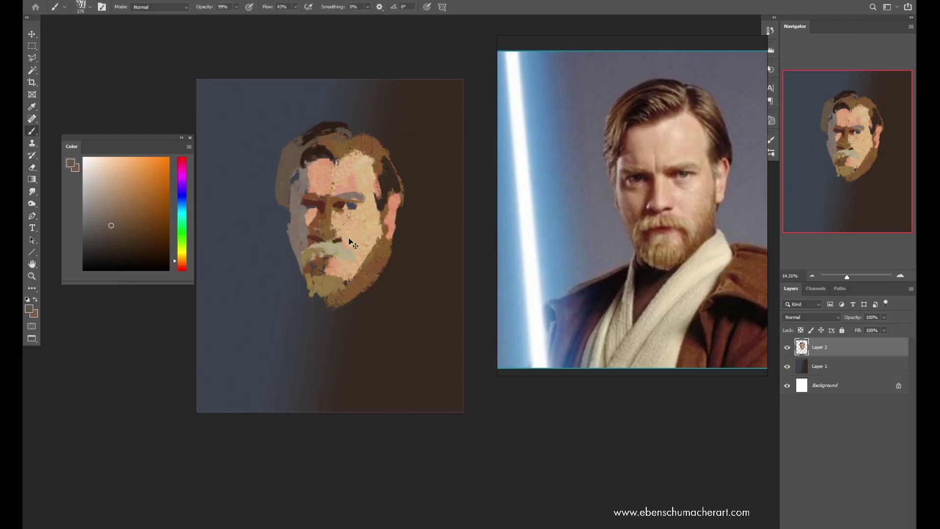
# Step: Reshape the painted head, raising it slightly and shifting the face and chin toward the near side
pyautogui.hotkey('ctrl', 't')
pyautogui.moveTo(326, 197)
pyautogui.mouseDown()
pyautogui.moveTo(325, 210)
pyautogui.moveTo(327, 201)
pyautogui.mouseUp()
pyautogui.moveTo(342, 150); pyautogui.dragTo(340, 143)
pyautogui.moveTo(350, 201); pyautogui.dragTo(348, 194)
pyautogui.moveTo(327, 288); pyautogui.dragTo(390, 281)
pyautogui.press('Return')
pyautogui.hotkey('ctrl', 'l')
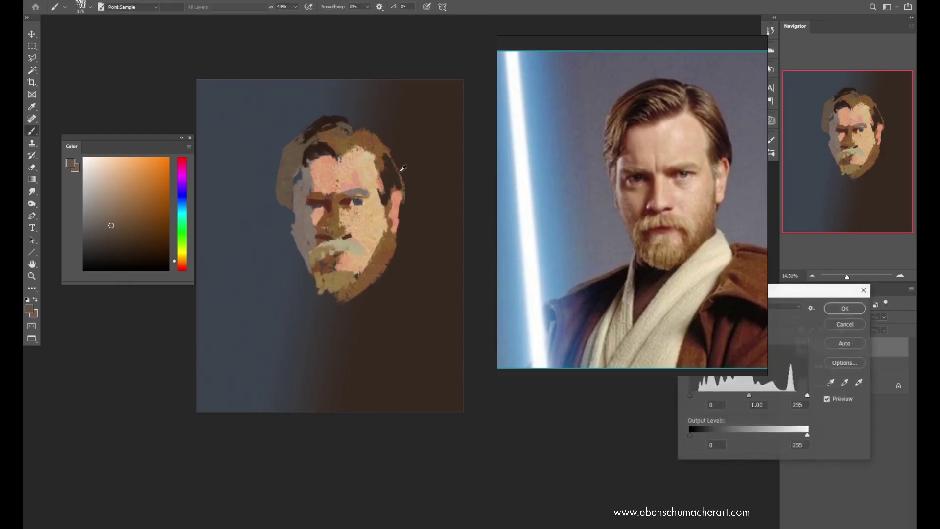
pyautogui.press('Escape')
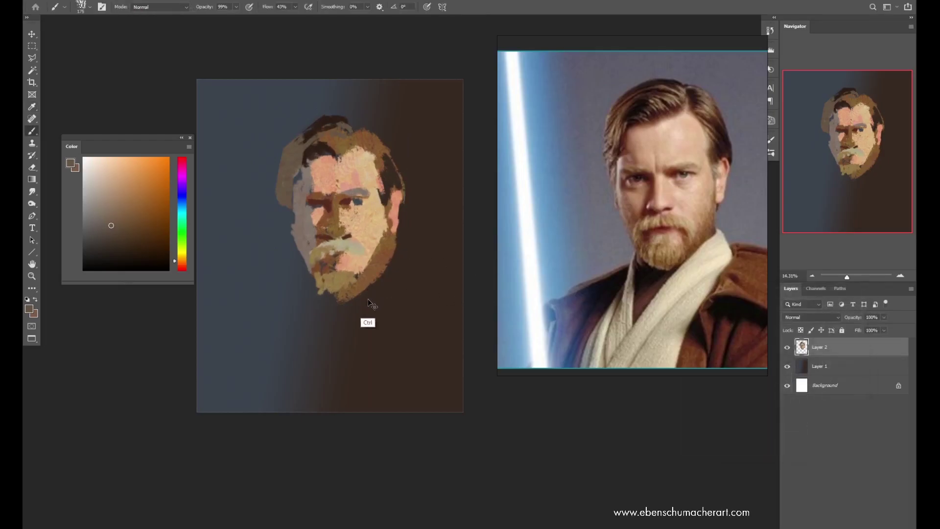
pyautogui.hotkey('ctrl', 'b')
pyautogui.click(793, 381)
pyautogui.moveTo(803, 292); pyautogui.dragTo(638, 386)
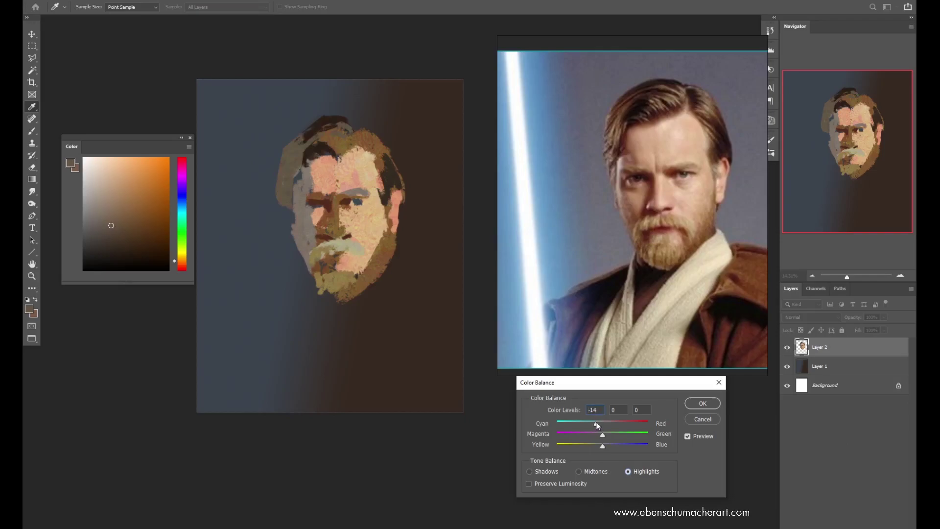
pyautogui.click(703, 420)
# Step: Brighten the painted head with Levels by lowering the white input level
pyautogui.hotkey('ctrl', 'l')
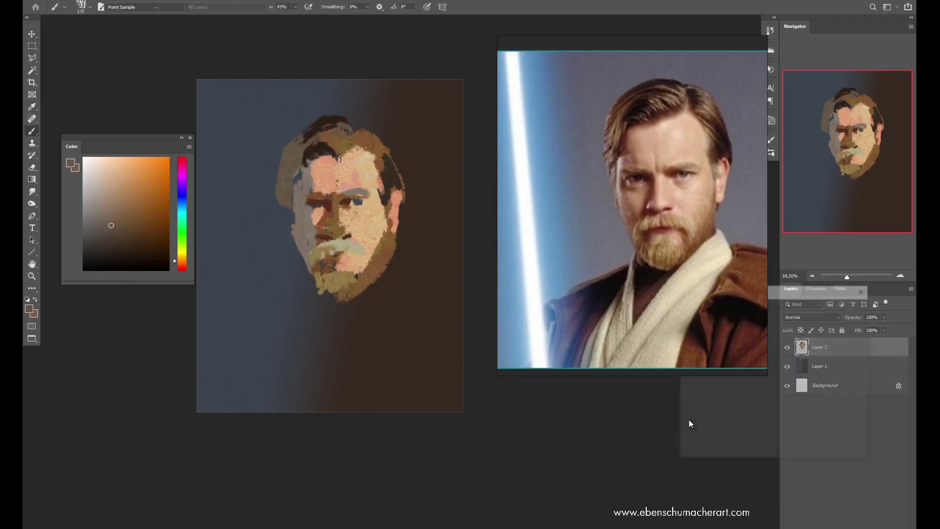
pyautogui.moveTo(817, 289); pyautogui.dragTo(613, 369)
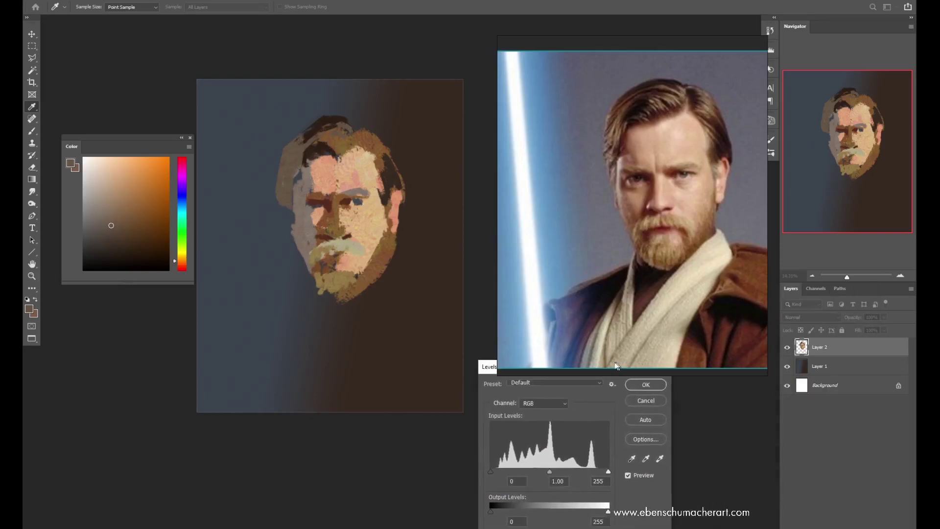
pyautogui.click(601, 475)
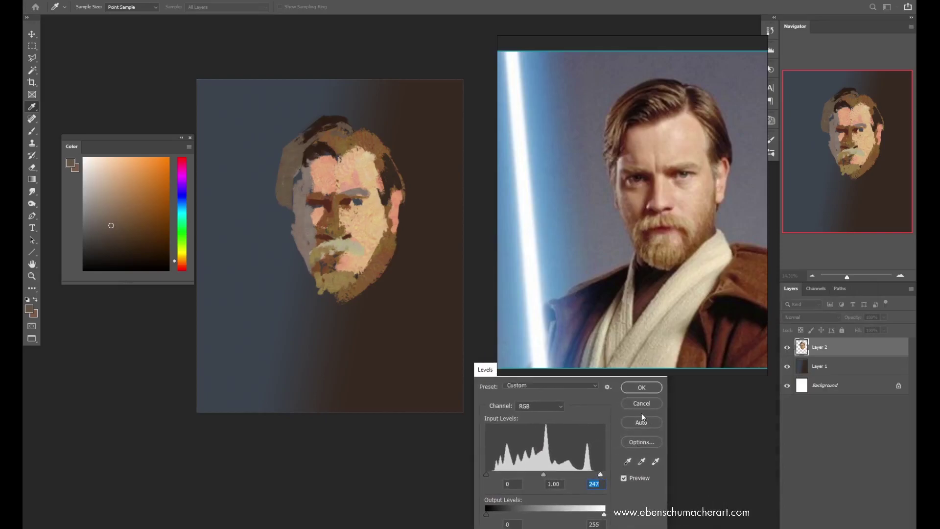
pyautogui.click(640, 388)
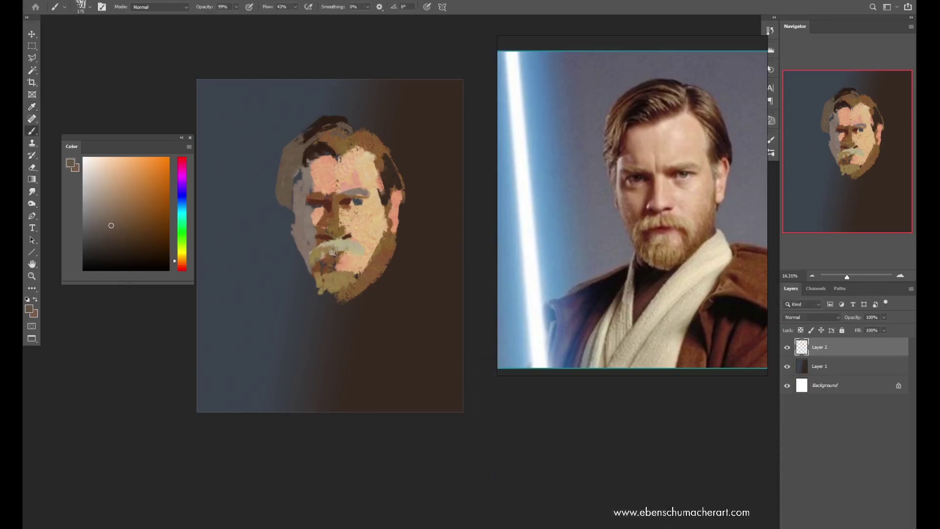
# Step: Define the hairline from the far temple across the forehead to the near temple in dark reddish brown
pyautogui.press('alt')
pyautogui.keyDown('alt'); pyautogui.click(321, 154); pyautogui.keyUp('alt')
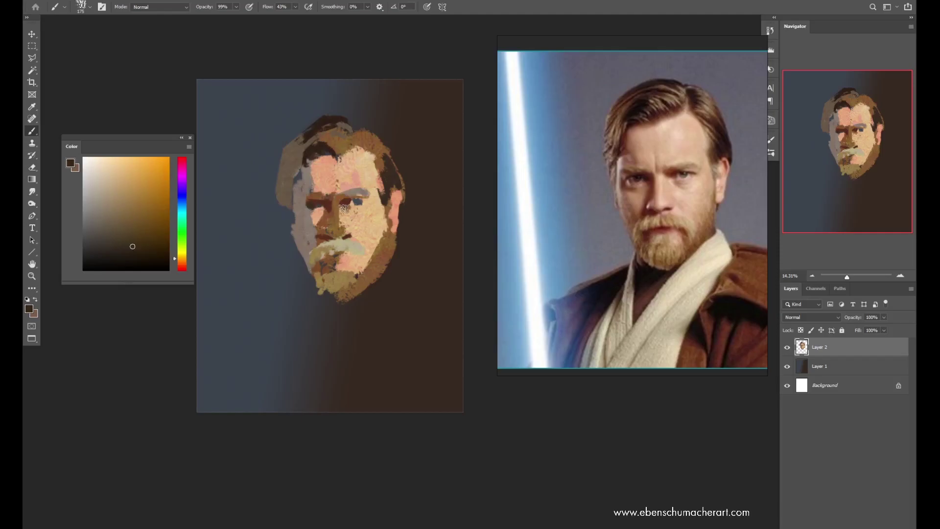
pyautogui.keyDown('alt'); pyautogui.click(320, 147); pyautogui.keyUp('alt')
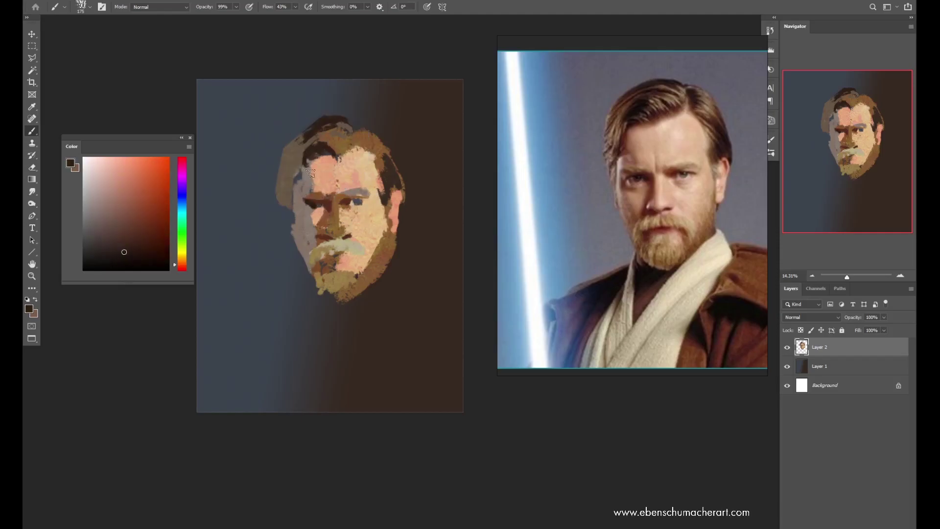
pyautogui.keyDown('alt'); pyautogui.click(321, 192); pyautogui.keyUp('alt')
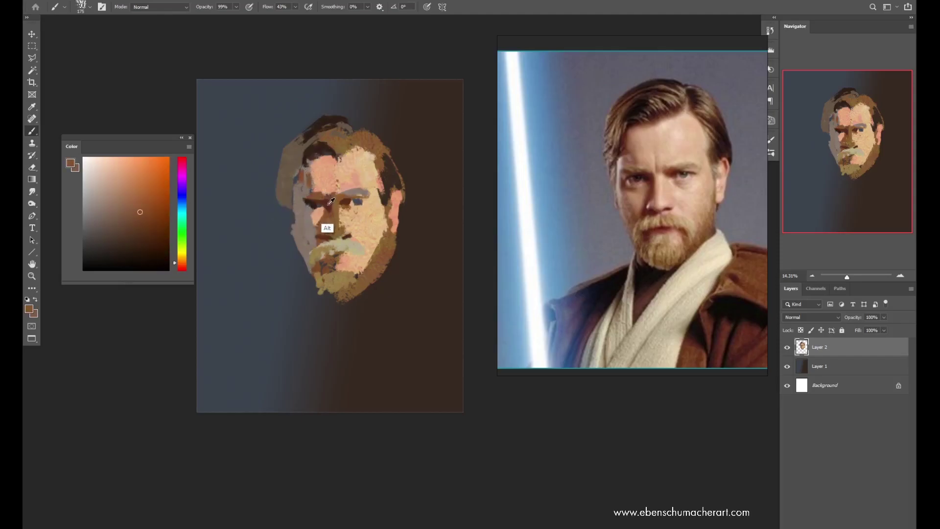
pyautogui.keyDown('alt'); pyautogui.click(329, 205); pyautogui.keyUp('alt')
pyautogui.moveTo(307, 168)
pyautogui.mouseDown()
pyautogui.moveTo(357, 141)
pyautogui.moveTo(378, 156)
pyautogui.moveTo(361, 141)
pyautogui.moveTo(386, 170)
pyautogui.moveTo(376, 204)
pyautogui.moveTo(388, 179)
pyautogui.mouseUp()
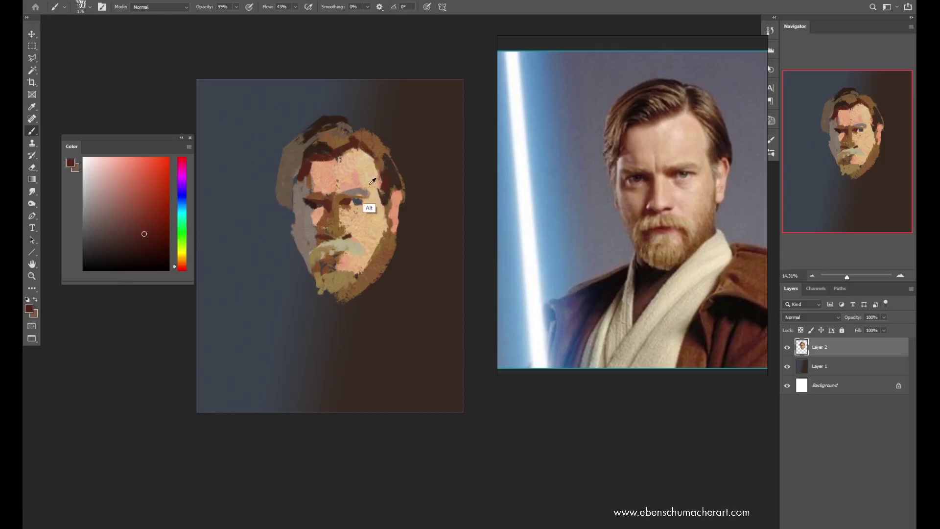
# Step: Try pale beige strokes along the upper forehead at the hairline, and undo them
pyautogui.keyDown('alt'); pyautogui.click(372, 183); pyautogui.keyUp('alt')
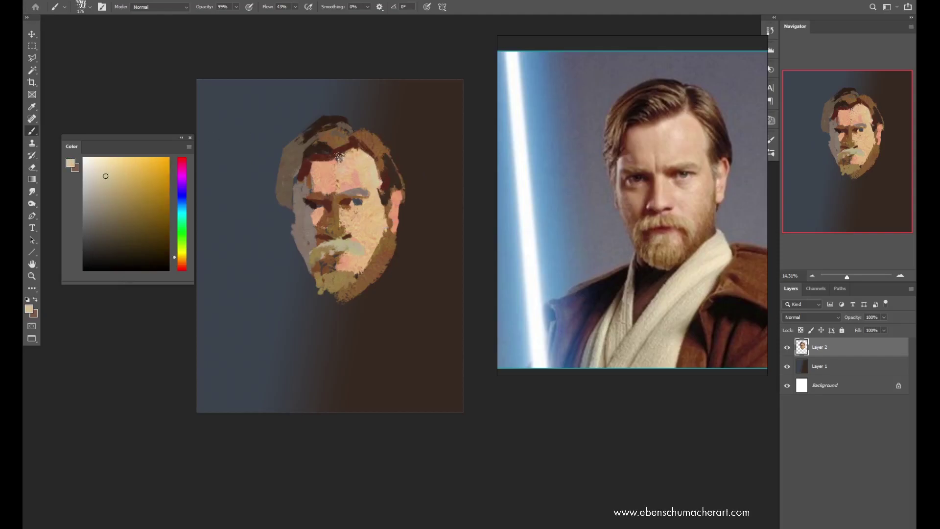
pyautogui.click(102, 182)
pyautogui.keyDown('alt'); pyautogui.click(331, 160); pyautogui.keyUp('alt')
pyautogui.moveTo(332, 160); pyautogui.dragTo(358, 149)
pyautogui.hotkey('ctrl', 'z')
pyautogui.hotkey('ctrl', 'z')
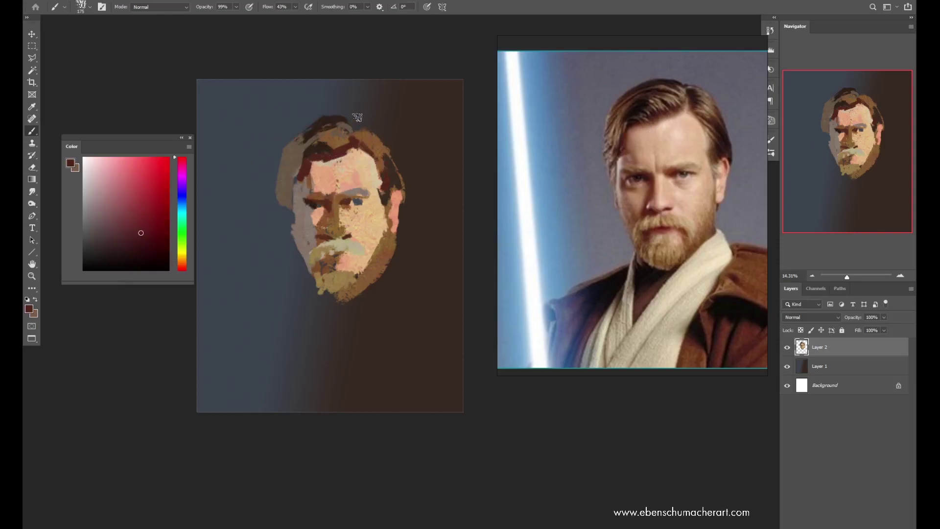
# Step: Add light tan highlight strokes across the top of the hair
pyautogui.keyDown('alt'); pyautogui.click(336, 162); pyautogui.keyUp('alt')
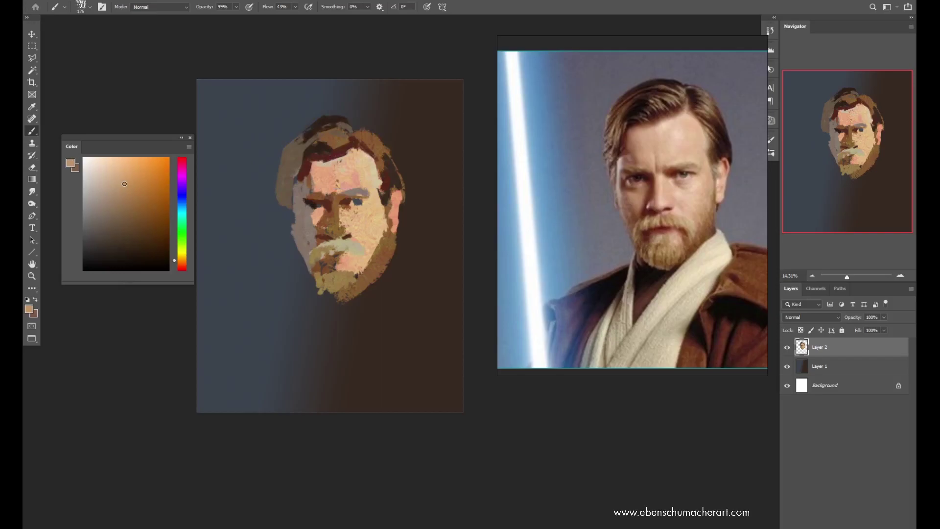
pyautogui.moveTo(323, 141)
pyautogui.mouseDown()
pyautogui.moveTo(338, 127)
pyautogui.moveTo(384, 145)
pyautogui.mouseUp()
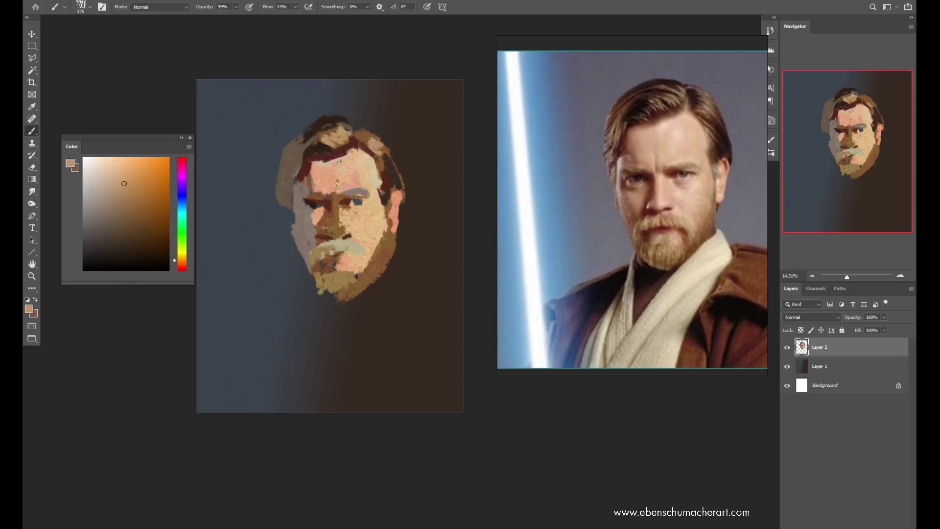
# Step: Paint greyish beige strokes in the hair beside the near ear and temple, and on the far side of the hair
pyautogui.press('alt')
pyautogui.keyDown('alt'); pyautogui.click(392, 211); pyautogui.keyUp('alt')
pyautogui.click(100, 206)
pyautogui.moveTo(118, 191); pyautogui.dragTo(119, 191)
pyautogui.click(95, 198)
pyautogui.moveTo(386, 201); pyautogui.dragTo(386, 193)
pyautogui.moveTo(375, 143); pyautogui.dragTo(388, 165)
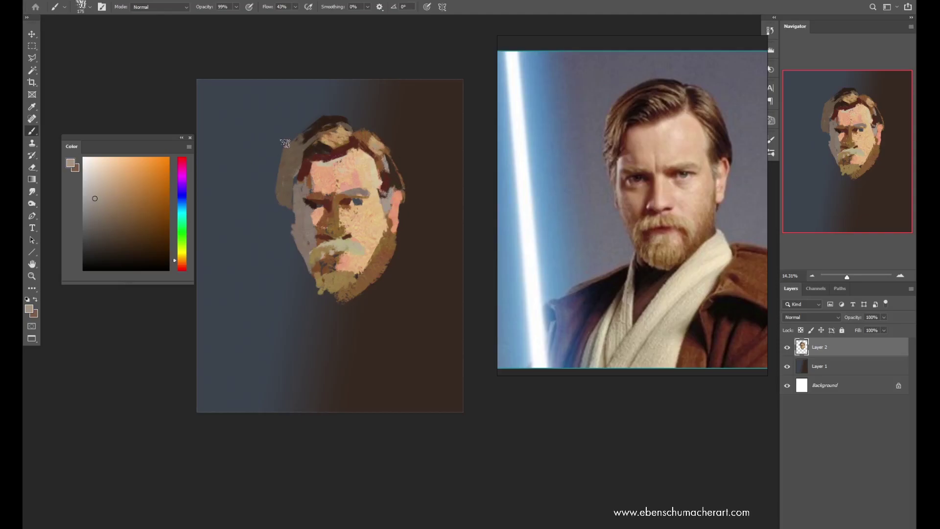
pyautogui.moveTo(287, 161); pyautogui.dragTo(283, 187)
# Step: Reduce the brush size to 100 and darken the near eye's upper lid with dark reddish brown
pyautogui.keyDown('alt'); pyautogui.click(347, 211); pyautogui.keyUp('alt')
pyautogui.press('[')
pyautogui.press('[')
pyautogui.press('[')
pyautogui.moveTo(352, 200); pyautogui.dragTo(375, 199)
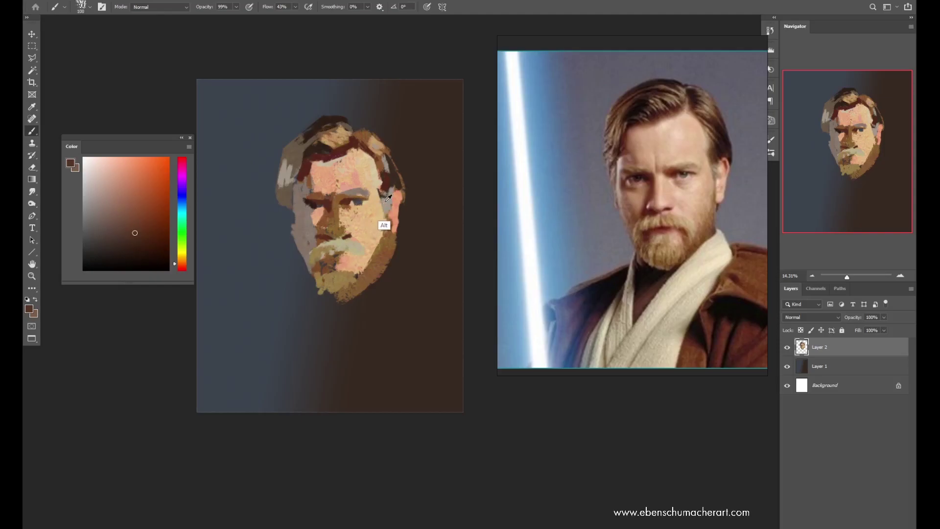
# Step: Paint the bridge and lit side of the nose in light pink based on the forehead colour
pyautogui.keyDown('alt'); pyautogui.click(377, 202); pyautogui.keyUp('alt')
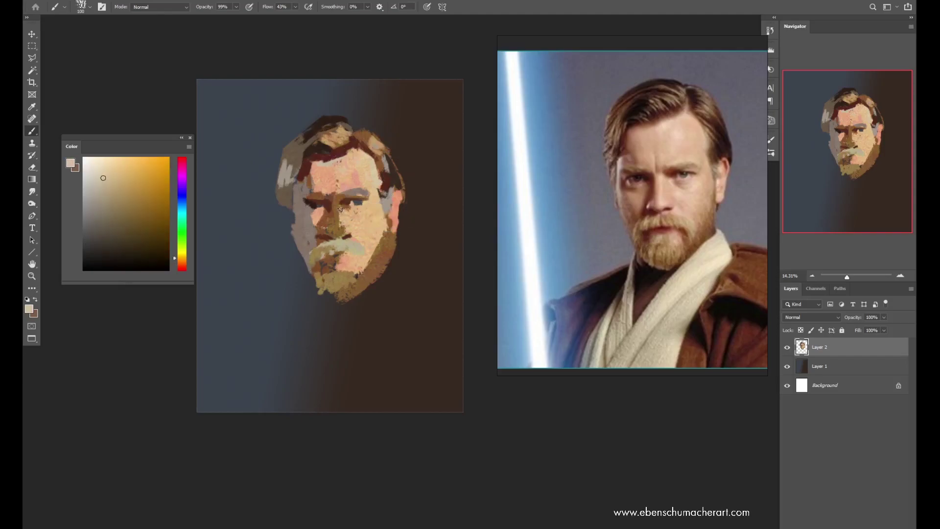
pyautogui.keyDown('alt'); pyautogui.click(357, 180); pyautogui.keyUp('alt')
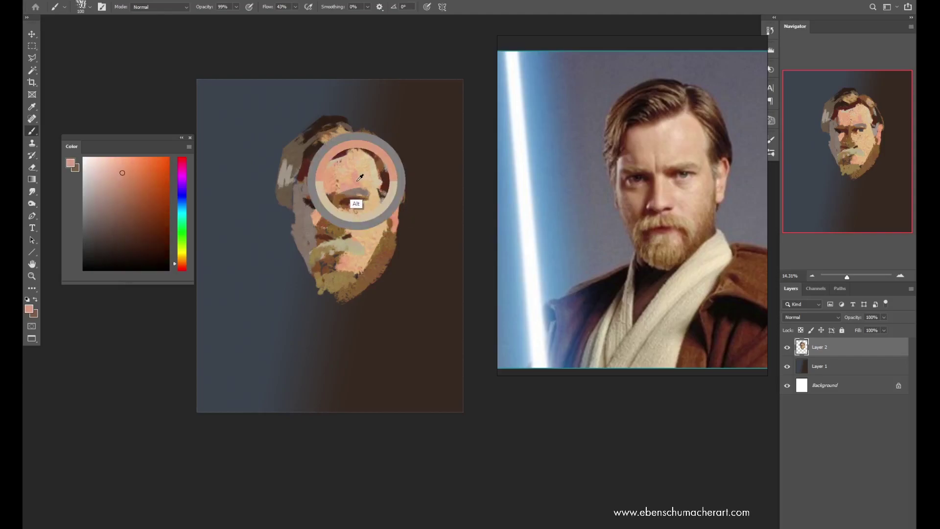
pyautogui.moveTo(123, 169); pyautogui.dragTo(112, 174)
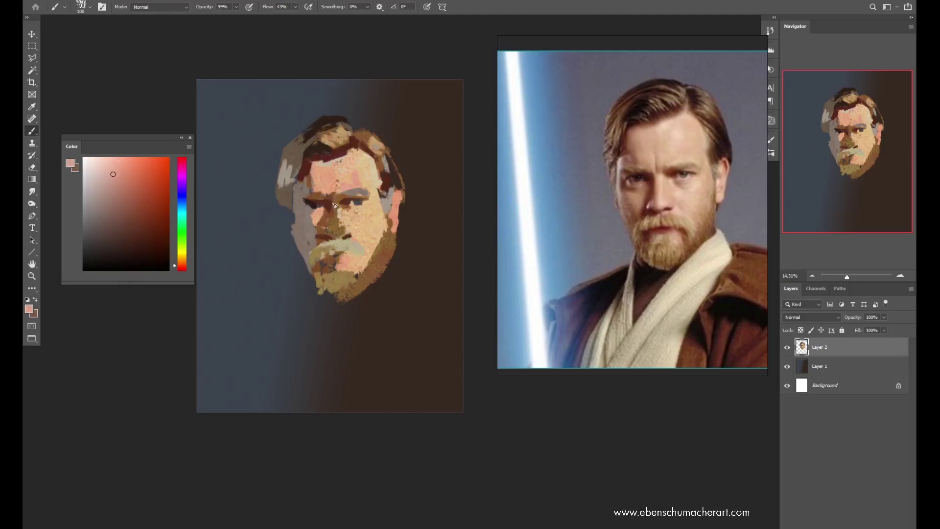
pyautogui.moveTo(334, 204); pyautogui.dragTo(334, 216)
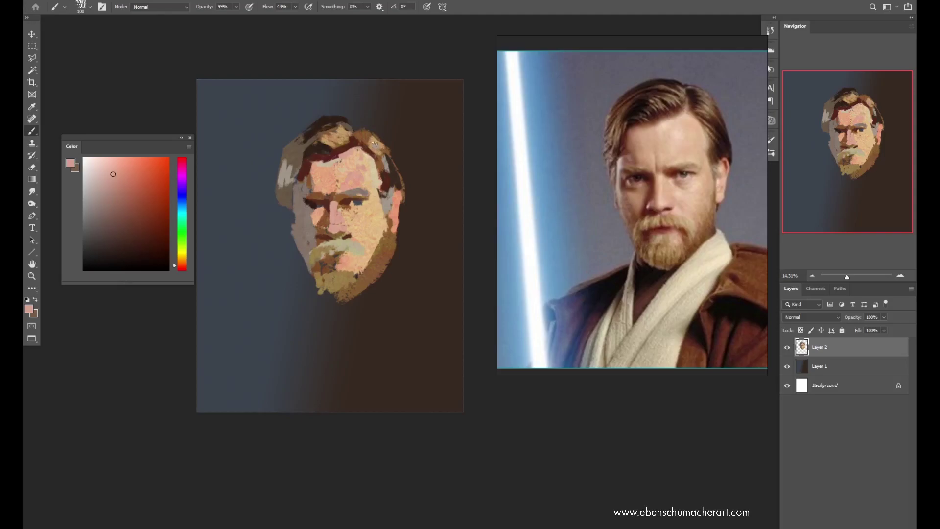
# Step: Enlarge the brush to 175 and paint a pale pink stroke from the upper forehead into the hairline
pyautogui.click(100, 181)
pyautogui.press(']')
pyautogui.press(']')
pyautogui.press(']')
pyautogui.moveTo(349, 150); pyautogui.dragTo(354, 138)
pyautogui.press('alt')
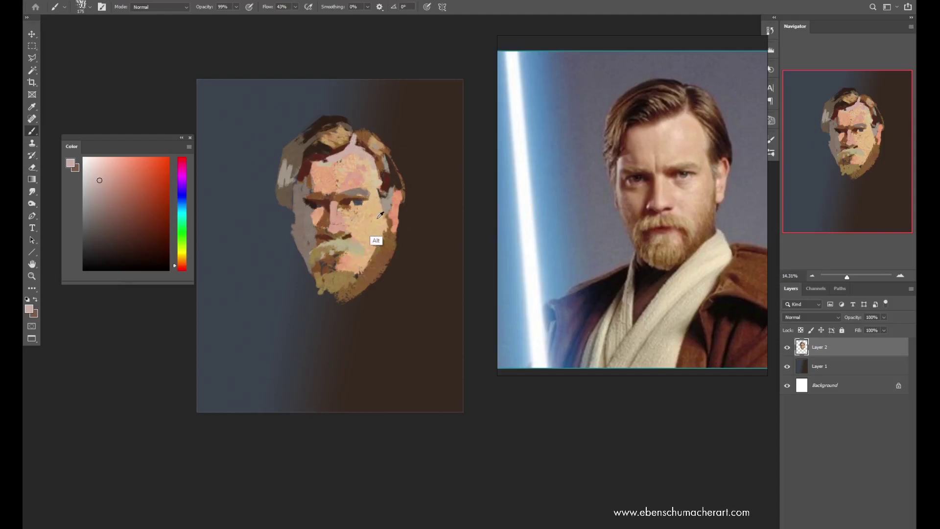
# Step: Add pale pink strokes to the lit cheek beside the nose and paint the mouth in dark reddish brown
pyautogui.click(93, 176)
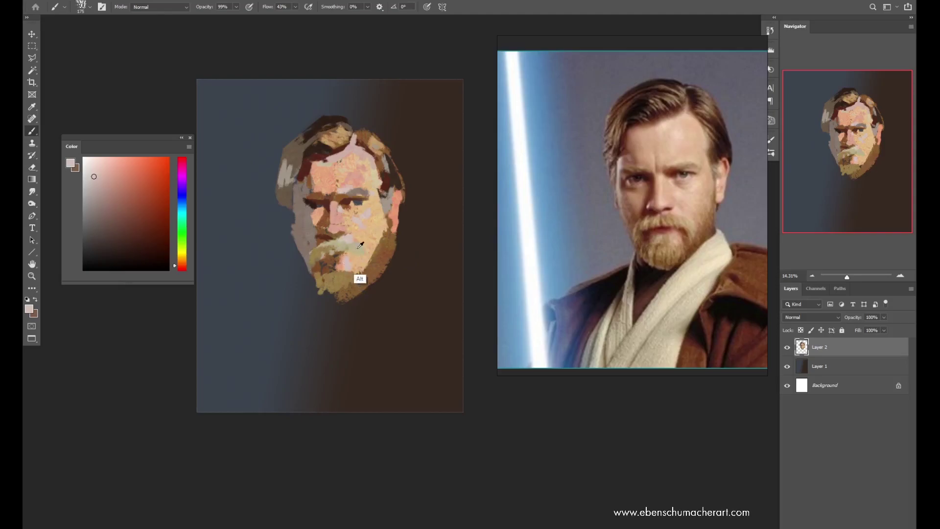
pyautogui.moveTo(343, 216)
pyautogui.mouseDown()
pyautogui.moveTo(349, 192)
pyautogui.moveTo(348, 201)
pyautogui.mouseUp()
pyautogui.moveTo(323, 254); pyautogui.dragTo(346, 253)
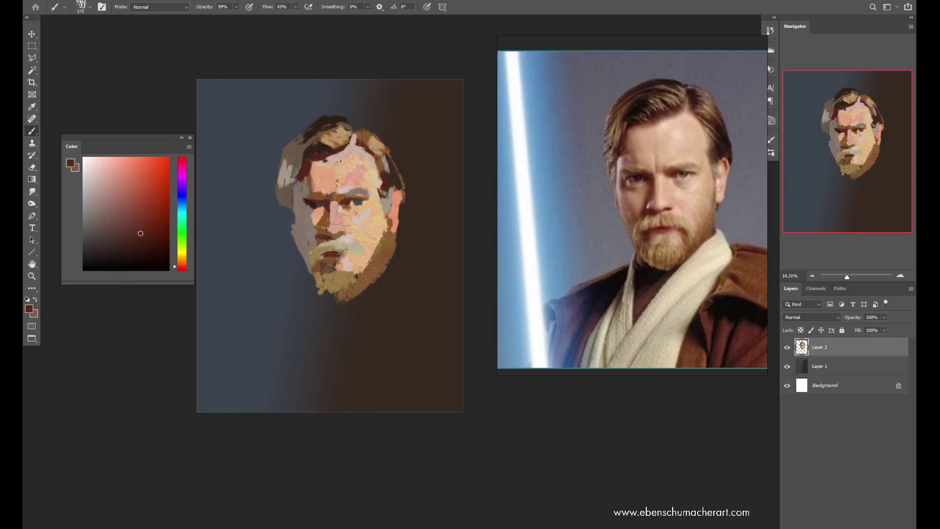
pyautogui.moveTo(323, 257); pyautogui.dragTo(356, 259)
# Step: Reduce the brush size to 90 and paint dark purple shadows around the shadow-side eye and down the side of the nose
pyautogui.press('[')
pyautogui.press('[')
pyautogui.press('[')
pyautogui.press('[')
pyautogui.click(141, 214)
pyautogui.click(149, 215)
pyautogui.keyDown('alt'); pyautogui.click(319, 201); pyautogui.keyUp('alt')
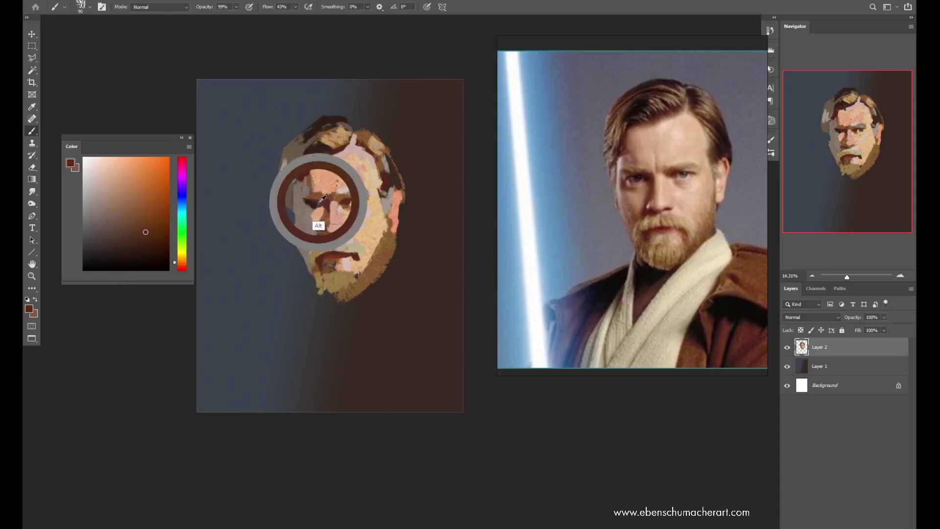
pyautogui.click(179, 158)
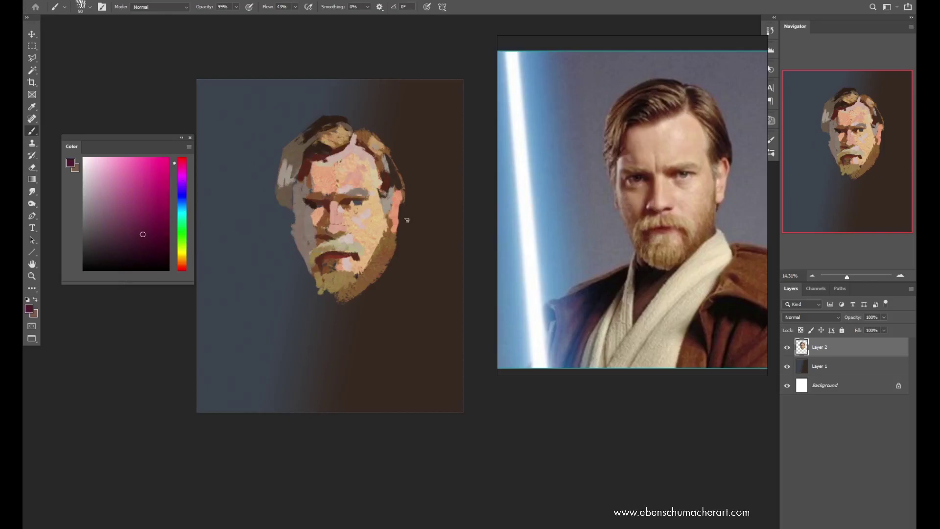
pyautogui.moveTo(298, 199); pyautogui.dragTo(309, 201)
pyautogui.moveTo(328, 211); pyautogui.dragTo(325, 229)
# Step: Erase the outer edge of the beard and jaw below the ear on the brown side
pyautogui.press('e')
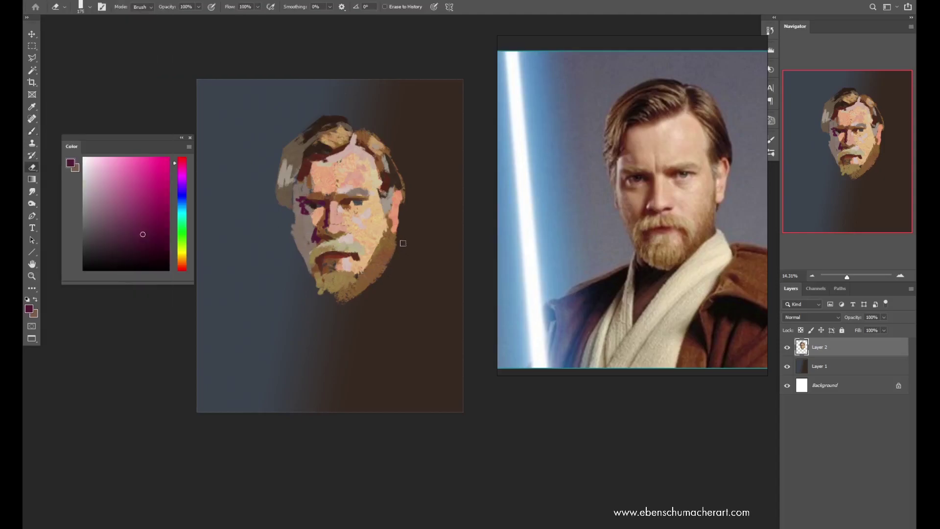
pyautogui.moveTo(397, 237); pyautogui.dragTo(395, 254)
pyautogui.press('b')
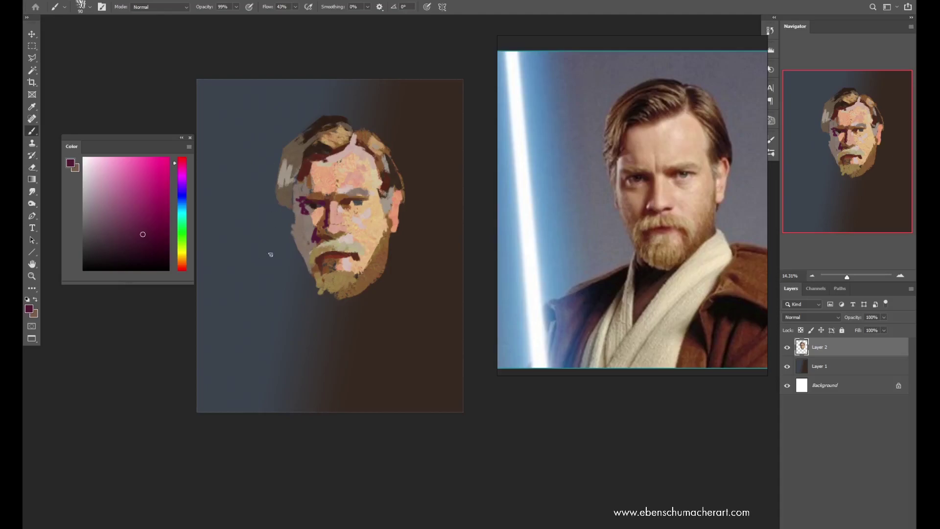
pyautogui.press('s')
pyautogui.hotkey('alt', 's')
pyautogui.press('Escape')
pyautogui.press('b')
# Step: Touch up the nose bridge and the area below the shadow-side eye with sampled reddish brown and salmon
pyautogui.keyDown('alt'); pyautogui.click(316, 234); pyautogui.keyUp('alt')
pyautogui.keyDown('alt'); pyautogui.click(327, 199); pyautogui.keyUp('alt')
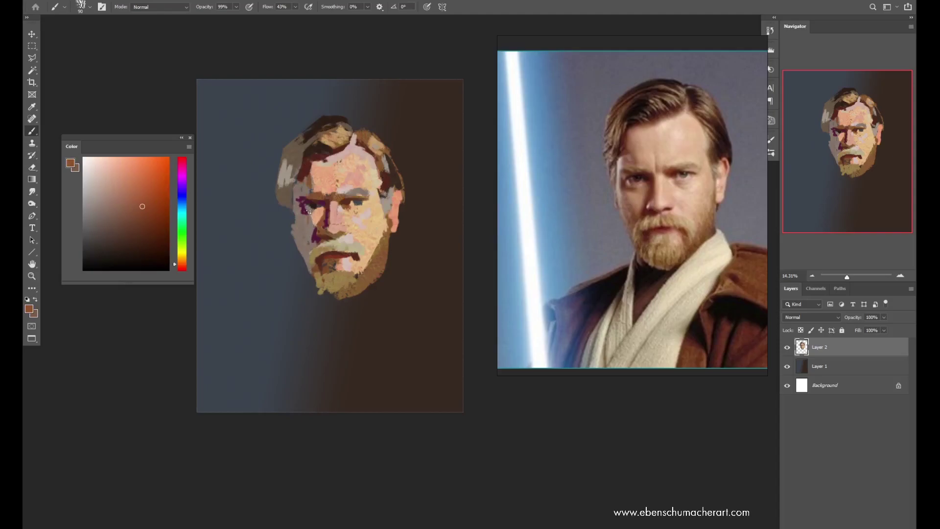
pyautogui.keyDown('alt'); pyautogui.click(315, 215); pyautogui.keyUp('alt')
pyautogui.hotkey('shift', 'b')
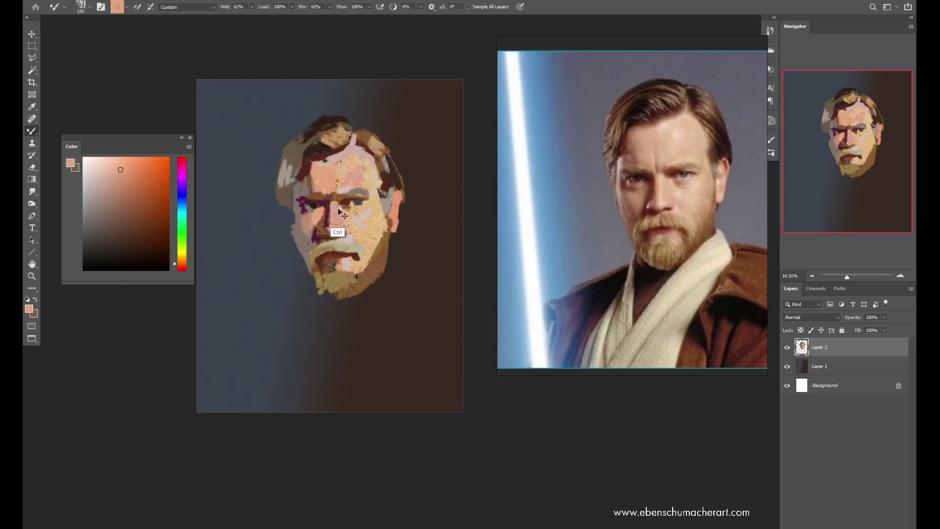
# Step: Mix a pale greyish blue and paint a rim light down the shadow-side edge of the face
pyautogui.keyDown('alt'); pyautogui.click(297, 212); pyautogui.keyUp('alt')
pyautogui.hotkey('shift', 'b')
pyautogui.moveTo(90, 199); pyautogui.dragTo(86, 191)
pyautogui.click(184, 213)
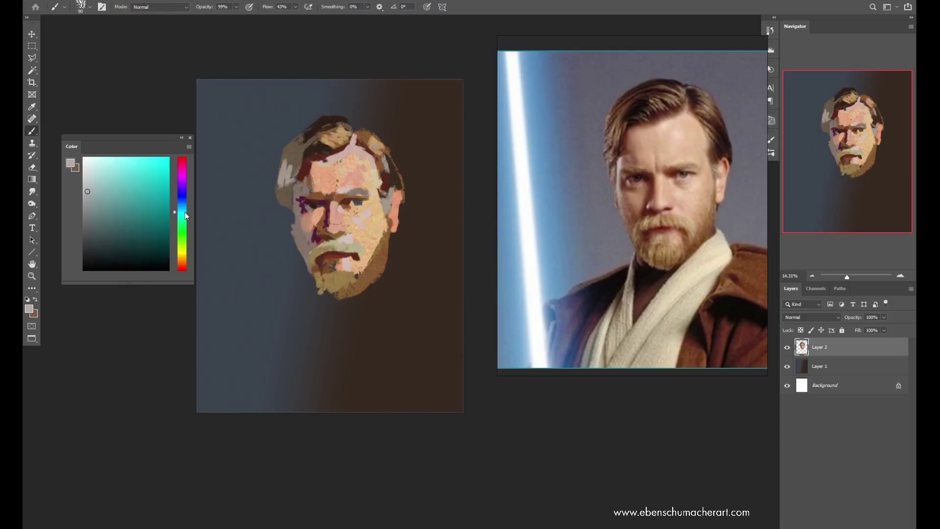
pyautogui.click(101, 190)
pyautogui.click(182, 204)
pyautogui.click(97, 183)
pyautogui.moveTo(296, 187); pyautogui.dragTo(295, 222)
pyautogui.hotkey('ctrl', 'z')
pyautogui.hotkey('ctrl', 'z')
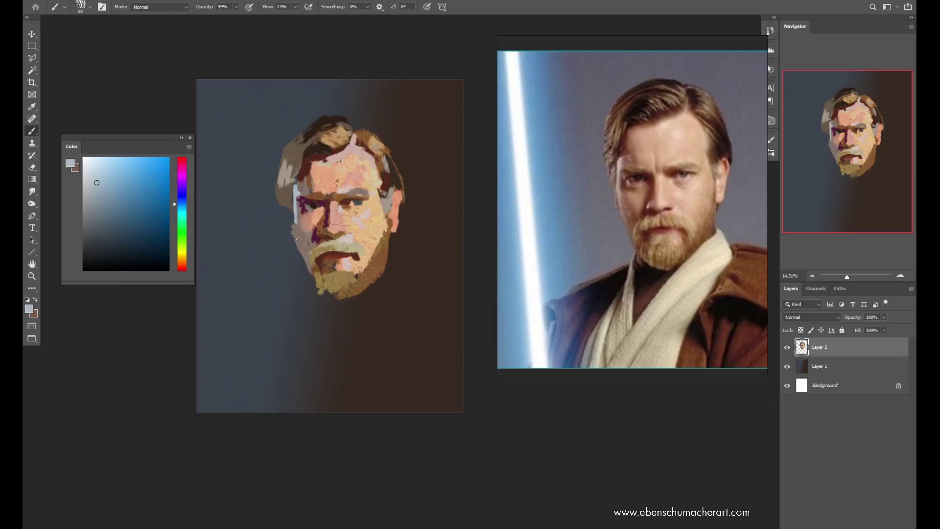
pyautogui.moveTo(299, 233); pyautogui.dragTo(297, 230)
# Step: Erase the outer edge of the grey hair on the blue side to narrow the head's silhouette
pyautogui.press('e')
pyautogui.press('b')
pyautogui.press('e')
pyautogui.moveTo(278, 200)
pyautogui.mouseDown()
pyautogui.moveTo(278, 175)
pyautogui.moveTo(279, 184)
pyautogui.mouseUp()
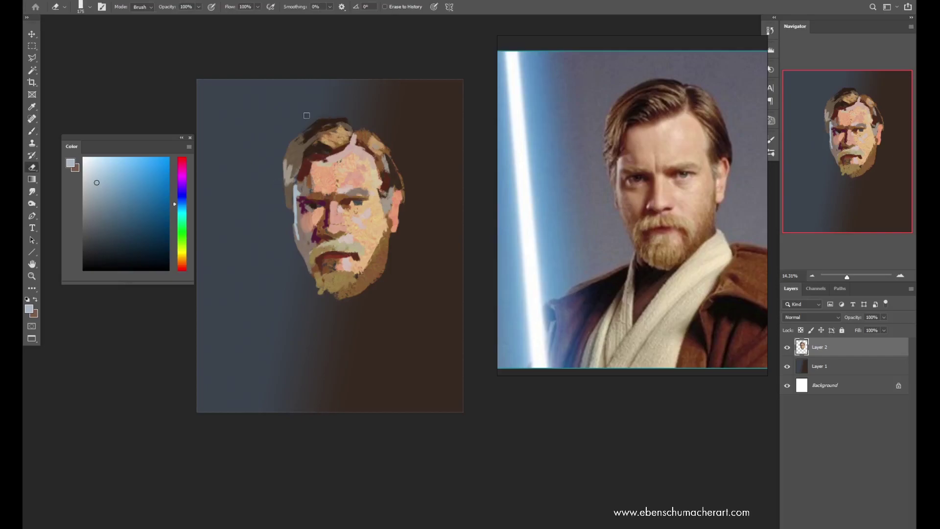
pyautogui.press('b')
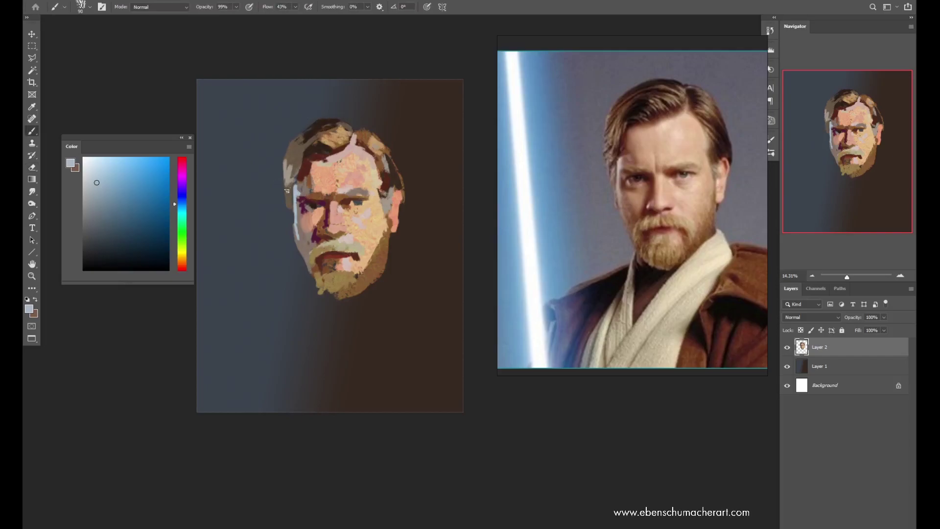
# Step: Paint greyish and dark brown strokes into the hair at the temple and sideburn on the blue side
pyautogui.keyDown('alt'); pyautogui.click(291, 196); pyautogui.keyUp('alt')
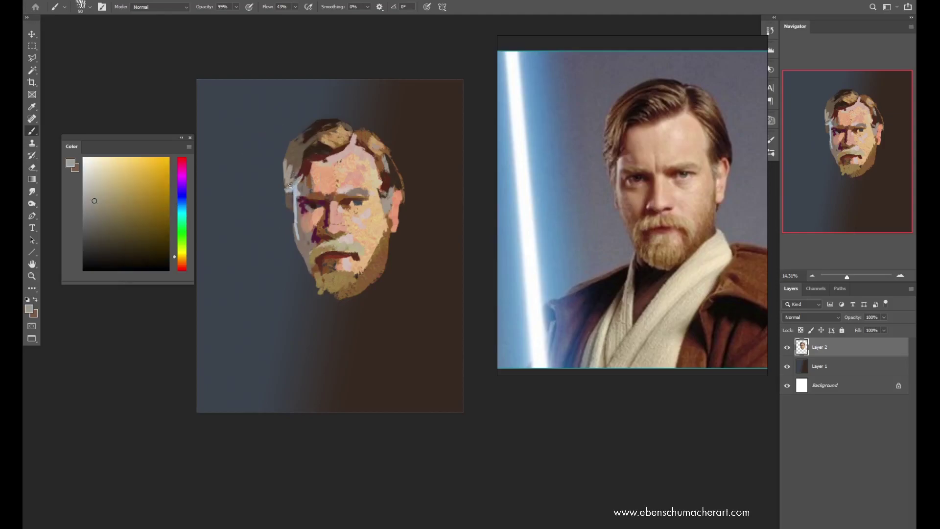
pyautogui.keyDown('alt'); pyautogui.click(307, 153); pyautogui.keyUp('alt')
pyautogui.moveTo(299, 177)
pyautogui.mouseDown()
pyautogui.moveTo(289, 212)
pyautogui.moveTo(288, 193)
pyautogui.moveTo(294, 221)
pyautogui.mouseUp()
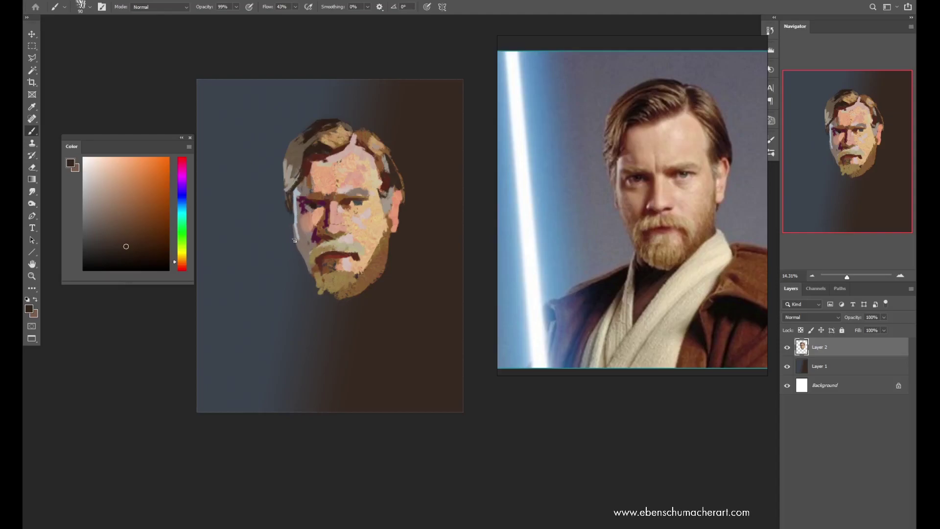
# Step: Erase along the outer cheek and jaw on the blue side to clean up the face contour
pyautogui.press('e')
pyautogui.moveTo(288, 225); pyautogui.dragTo(301, 263)
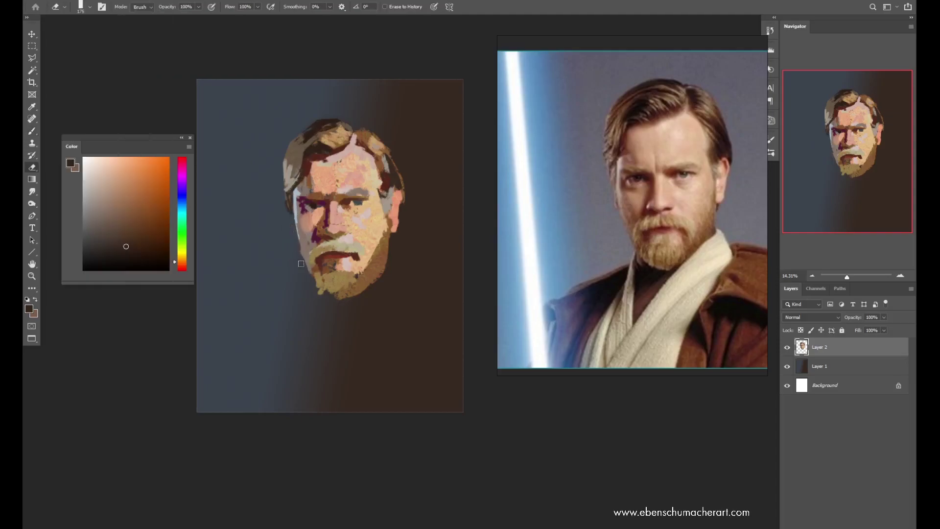
pyautogui.press('b')
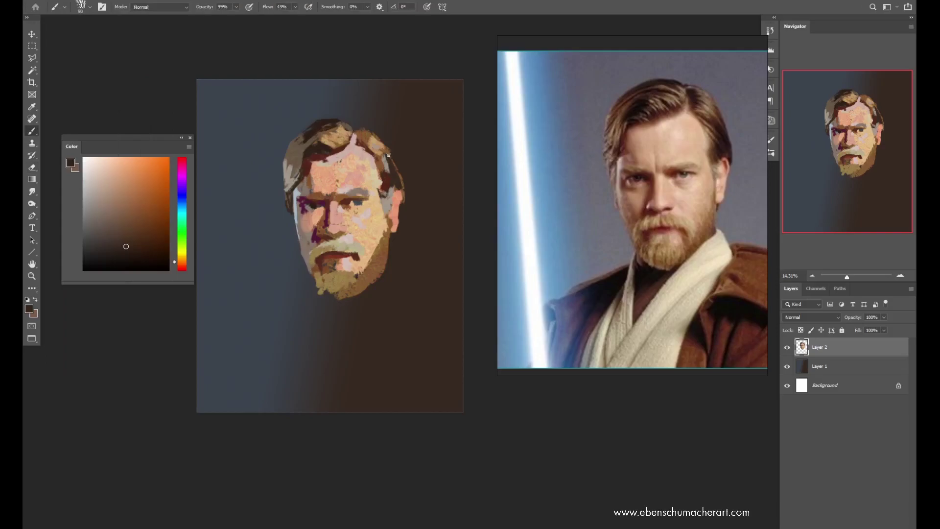
# Step: Flip both the portrait canvas and the reference photo horizontally
pyautogui.press('ctrl')
pyautogui.hotkey('ctrl', 'f')
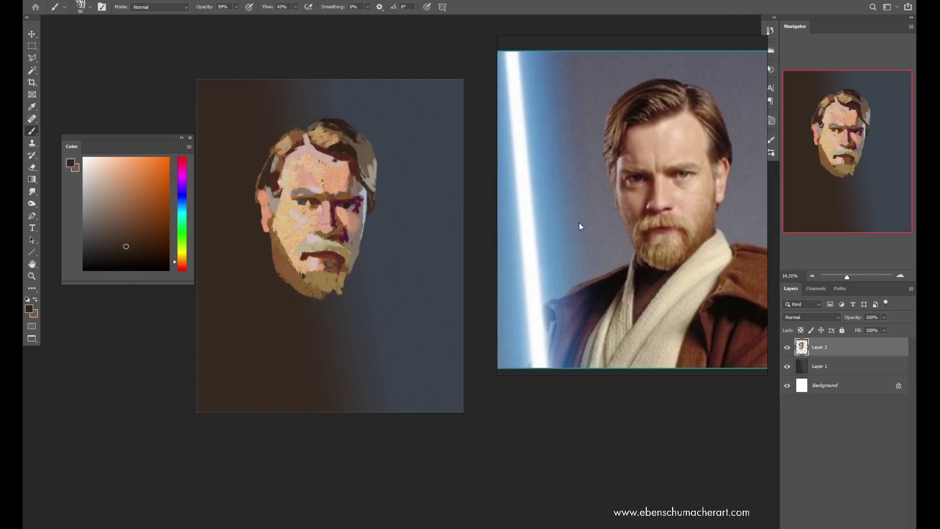
pyautogui.hotkey('ctrl', 'h')
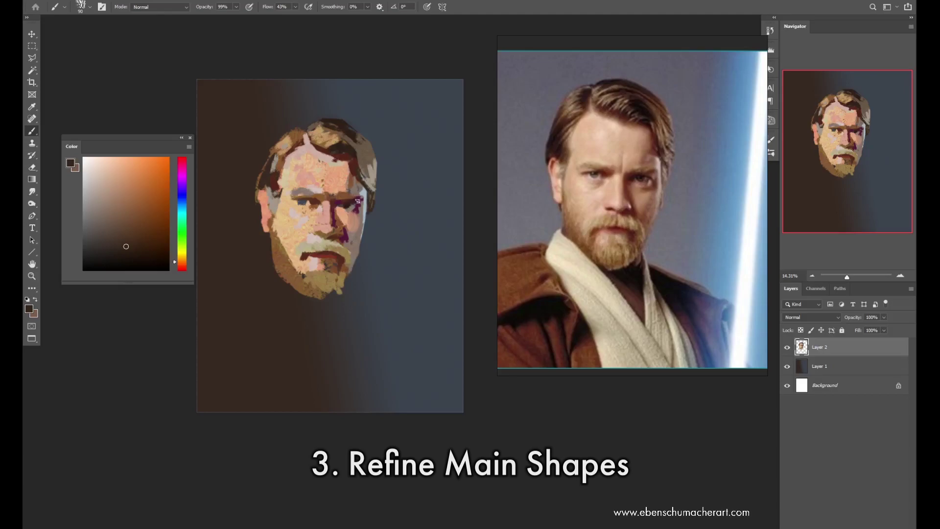
# Step: Blend reddish brown, dark purple and peach around the shadow-side eye, nose and cheek with the Mixer Brush
pyautogui.hotkey('shift', 'b')
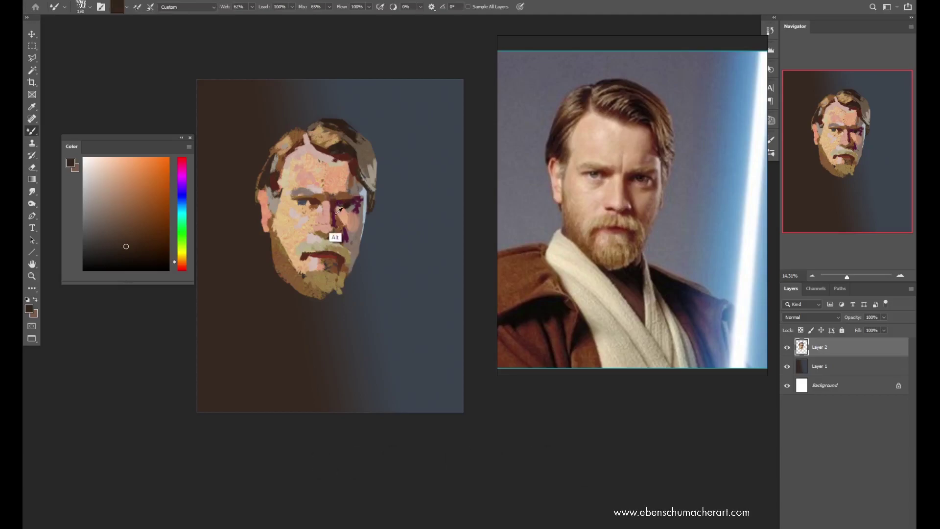
pyautogui.keyDown('alt'); pyautogui.click(339, 217); pyautogui.keyUp('alt')
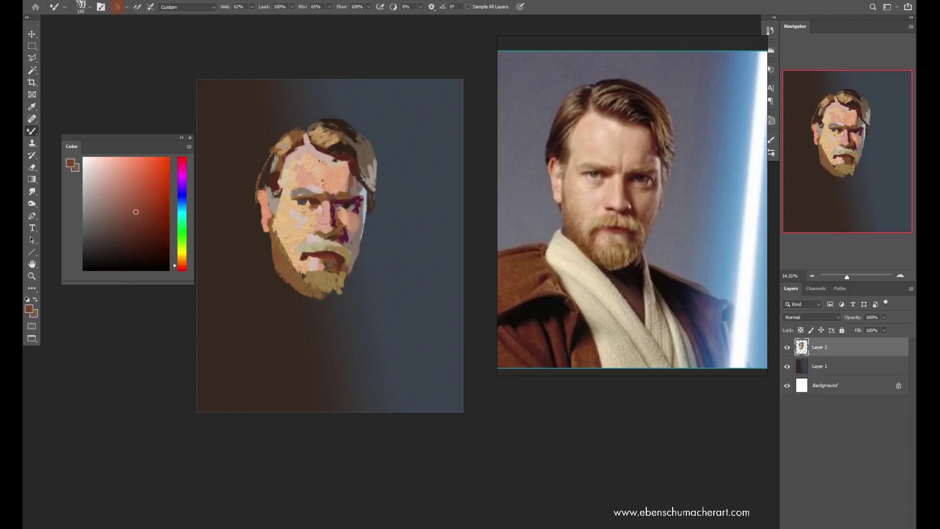
pyautogui.keyDown('alt'); pyautogui.click(336, 208); pyautogui.keyUp('alt')
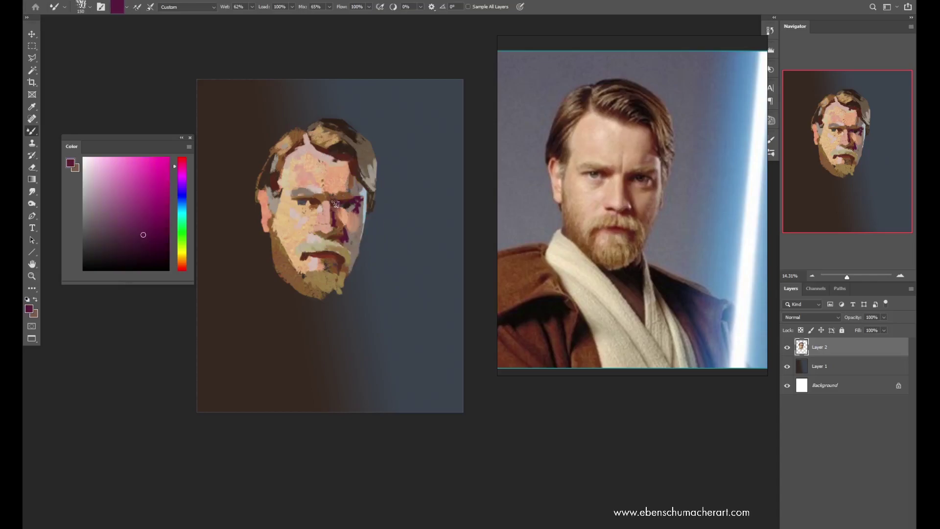
pyautogui.moveTo(336, 207)
pyautogui.mouseDown()
pyautogui.moveTo(362, 216)
pyautogui.moveTo(361, 207)
pyautogui.moveTo(355, 228)
pyautogui.moveTo(360, 217)
pyautogui.mouseUp()
pyautogui.keyDown('alt'); pyautogui.click(361, 203); pyautogui.keyUp('alt')
pyautogui.keyDown('alt'); pyautogui.click(359, 231); pyautogui.keyUp('alt')
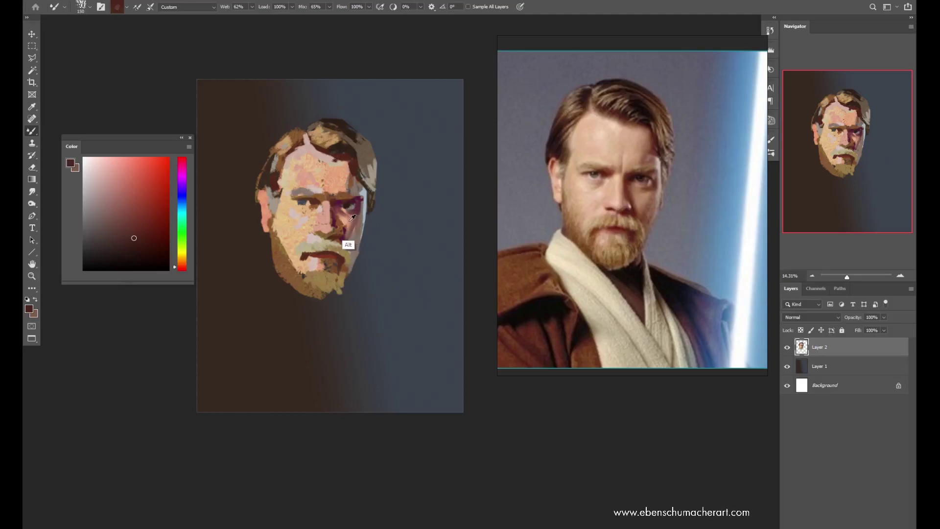
pyautogui.keyDown('alt'); pyautogui.click(349, 216); pyautogui.keyUp('alt')
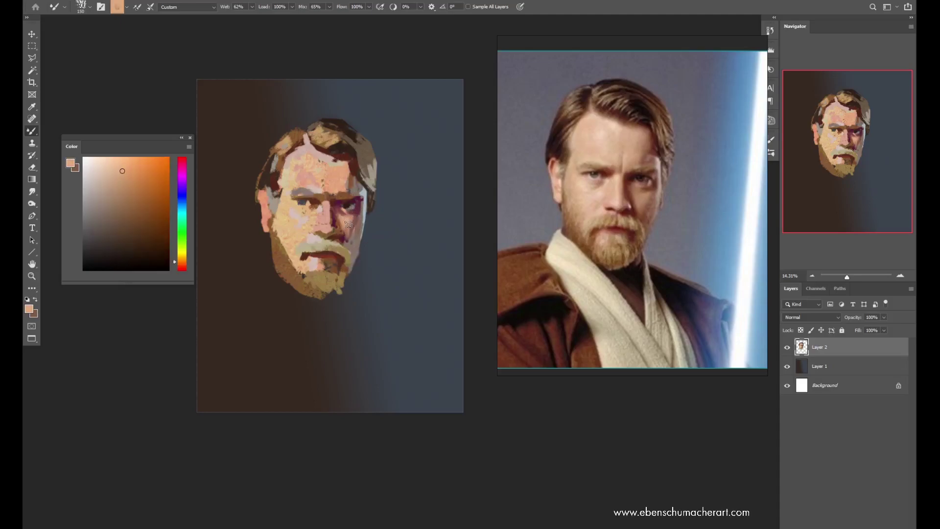
# Step: Select the lit-side eye and eyebrow with the Polygonal Lasso and copy them to a new layer
pyautogui.press('alt')
pyautogui.press('l')
pyautogui.hotkey('alt', 'l')
pyautogui.click(294, 214)
pyautogui.click(322, 206)
pyautogui.click(324, 193)
pyautogui.click(316, 185)
pyautogui.click(296, 183)
pyautogui.click(288, 189)
pyautogui.keyDown('ctrl'); pyautogui.click(290, 198); pyautogui.keyUp('ctrl')
pyautogui.hotkey('ctrl', 'j')
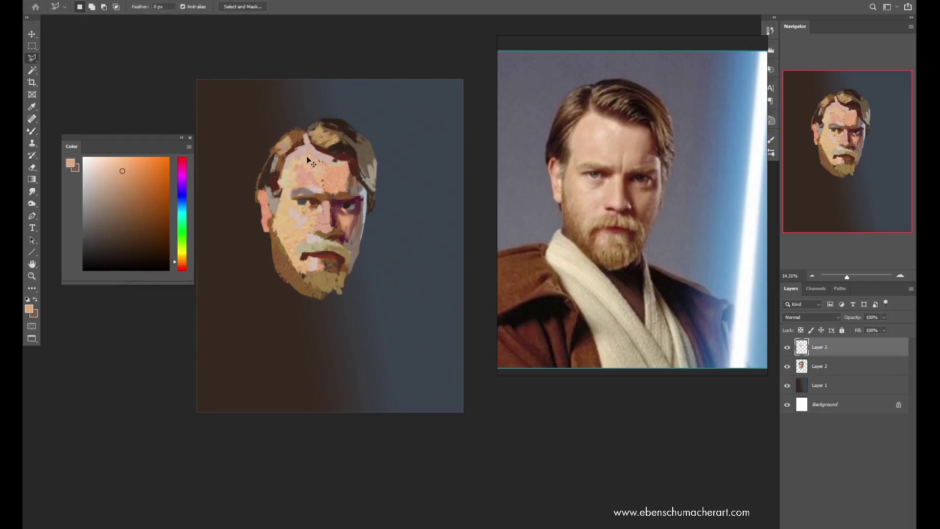
# Step: Nudge the copied eye and eyebrow slightly downward with Free Transform
pyautogui.hotkey('ctrl', 't')
pyautogui.hotkey('shift', 'Down')
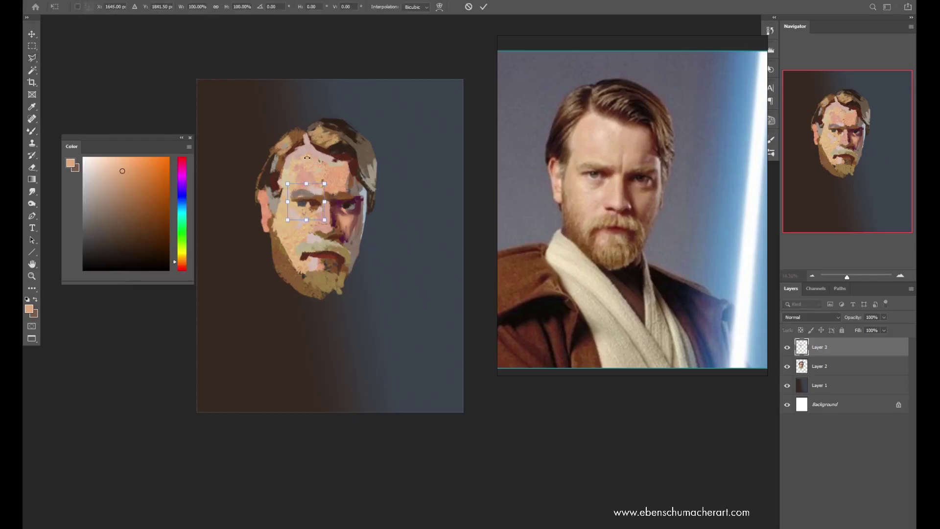
pyautogui.press('Return')
# Step: Enlarge the regular brush to 125 and reshape the moustache with sampled ochre brown and pale beige
pyautogui.press('b')
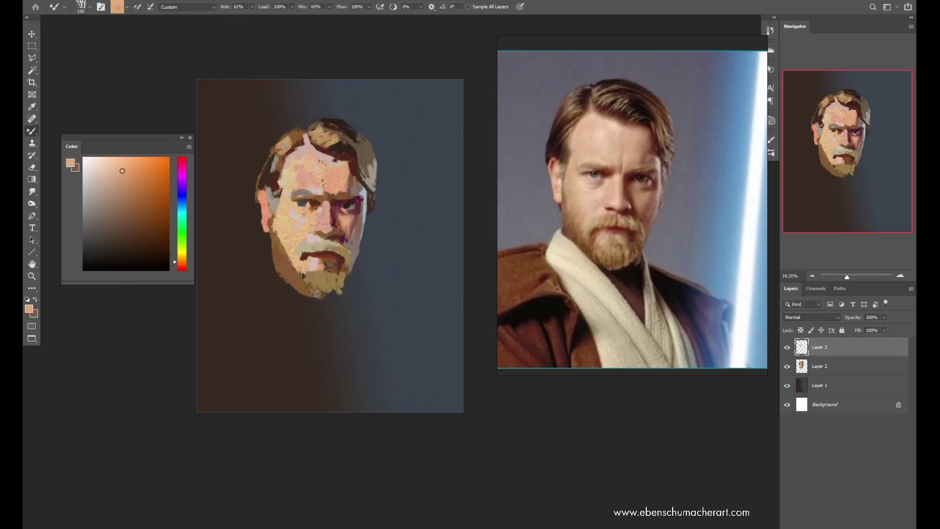
pyautogui.hotkey('shift', 'b')
pyautogui.keyDown('alt'); pyautogui.click(341, 248); pyautogui.keyUp('alt')
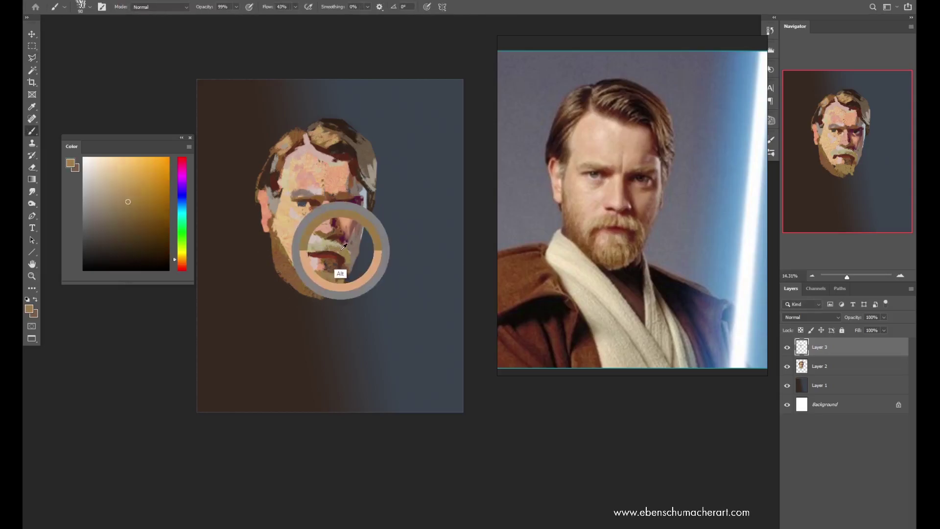
pyautogui.press(']')
pyautogui.press(']')
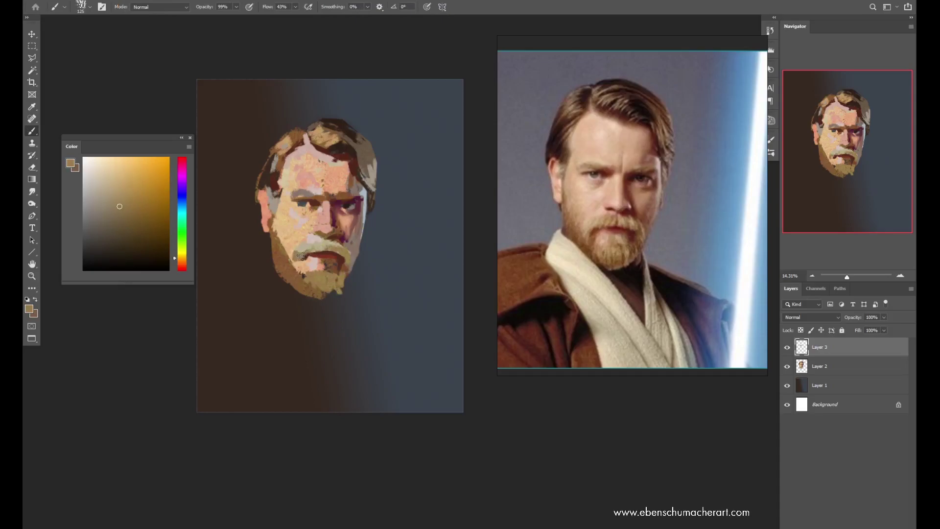
pyautogui.keyDown('alt'); pyautogui.click(301, 253); pyautogui.keyUp('alt')
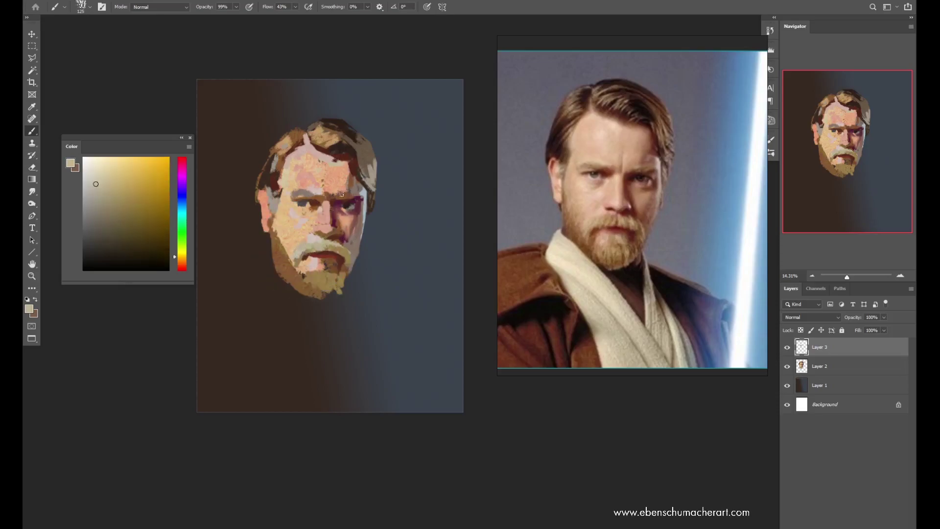
# Step: Refine the tip and lit side of the nose with sampled light brown and pale pink
pyautogui.keyDown('alt'); pyautogui.click(331, 224); pyautogui.keyUp('alt')
pyautogui.keyDown('alt'); pyautogui.click(322, 228); pyautogui.keyUp('alt')
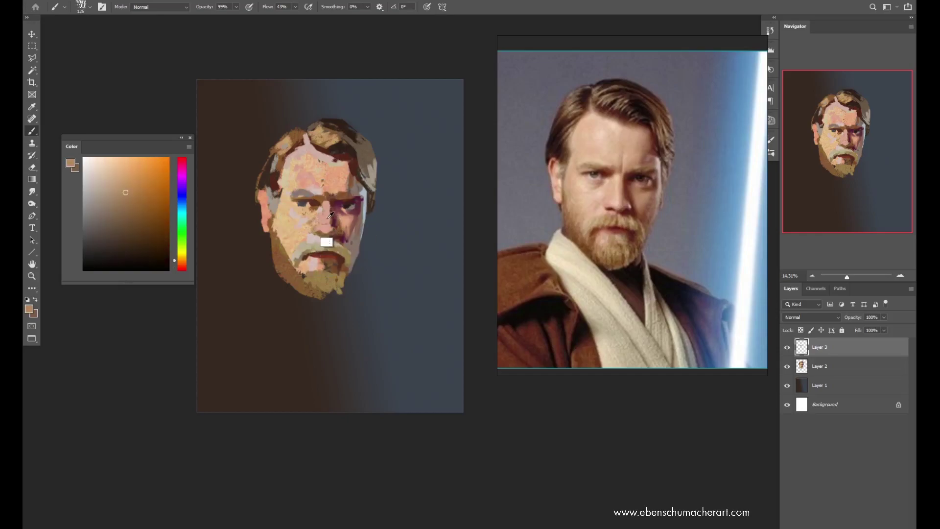
pyautogui.keyDown('alt'); pyautogui.click(327, 218); pyautogui.keyUp('alt')
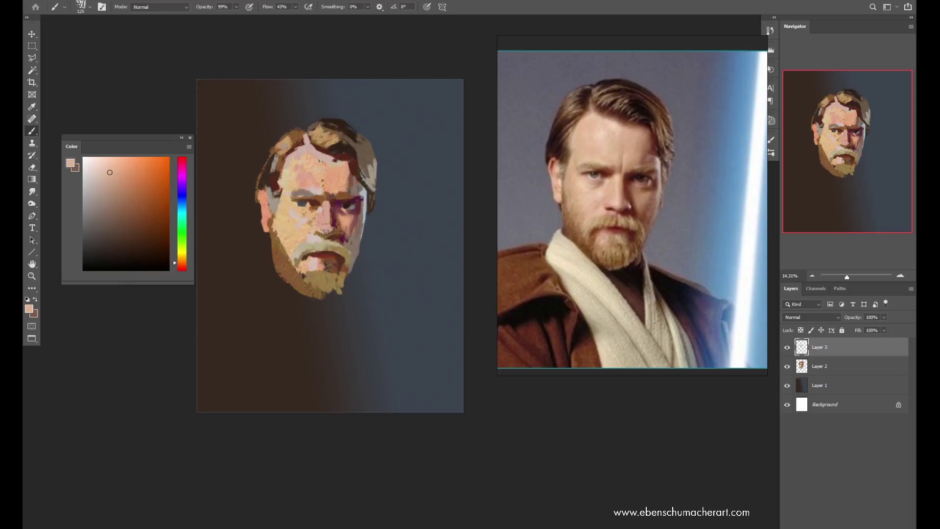
# Step: Reduce the brush size to 60 and refine the shadows and rounded beard edge with dark reddish brown and ochre brown
pyautogui.keyDown('alt'); pyautogui.click(343, 201); pyautogui.keyUp('alt')
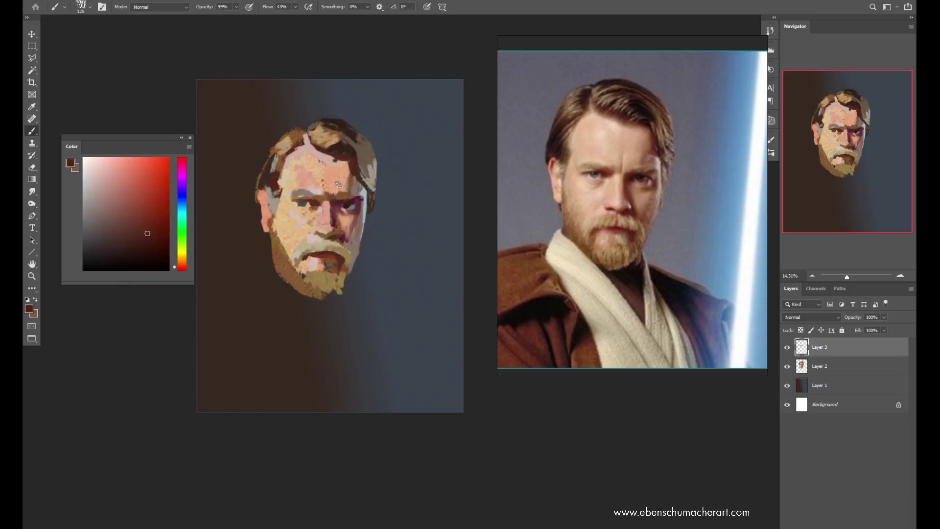
pyautogui.press('[')
pyautogui.press('[')
pyautogui.press('[')
pyautogui.press('[')
pyautogui.press('[')
pyautogui.press('[')
pyautogui.keyDown('alt'); pyautogui.click(299, 287); pyautogui.keyUp('alt')
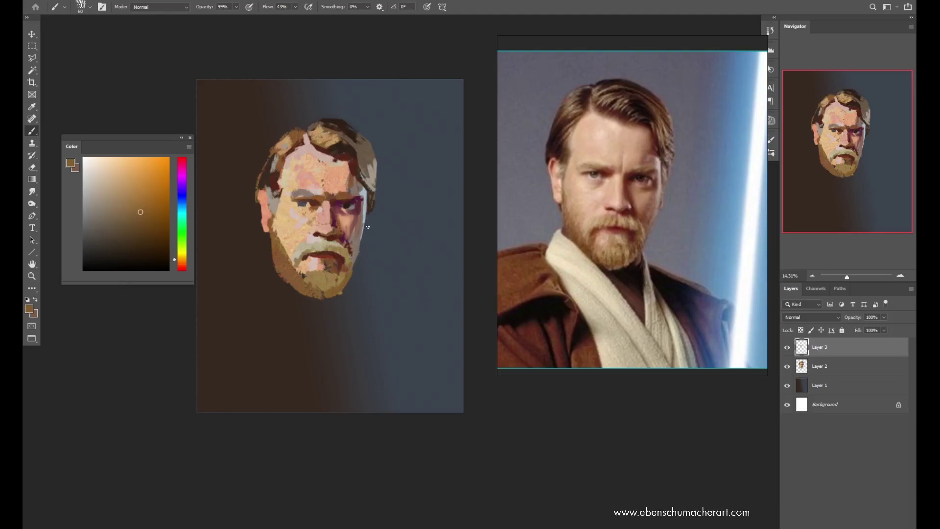
# Step: Select the shadow-side face edge from temple to beard with the Polygonal Lasso and copy it to a new layer
pyautogui.press('l')
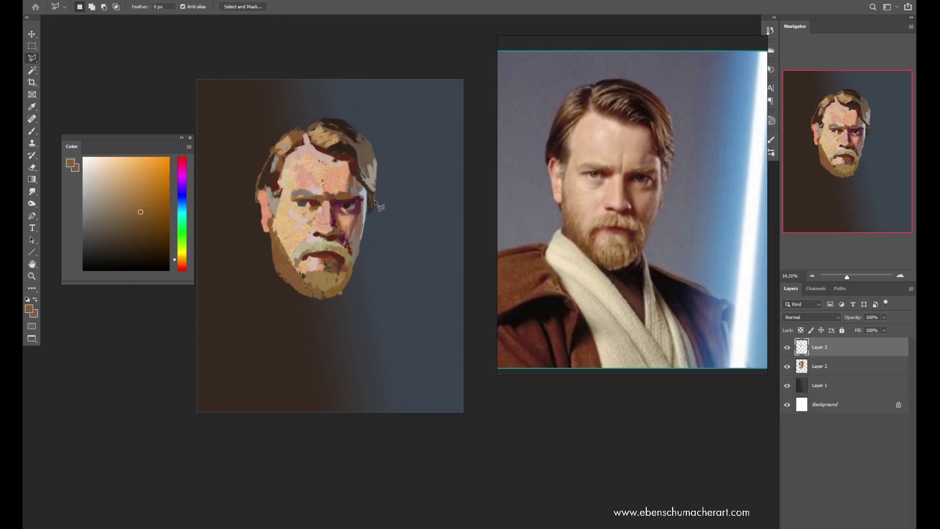
pyautogui.click(372, 221)
pyautogui.click(370, 189)
pyautogui.click(357, 185)
pyautogui.click(356, 193)
pyautogui.click(360, 197)
pyautogui.click(360, 219)
pyautogui.click(348, 230)
pyautogui.click(352, 260)
pyautogui.click(352, 279)
pyautogui.keyDown('ctrl'); pyautogui.click(356, 286); pyautogui.keyUp('ctrl')
pyautogui.hotkey('ctrl', 'j')
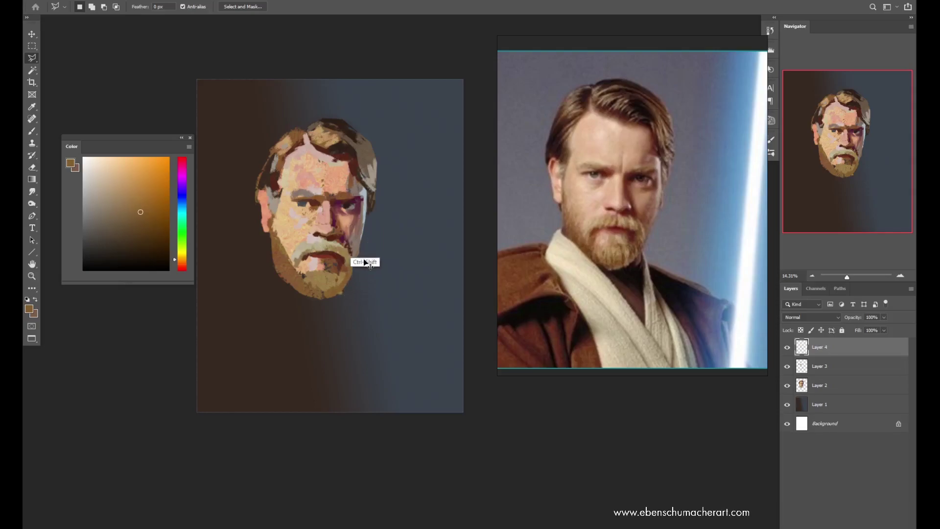
# Step: Undo copying the face edge to a new layer and merge the two portrait layers, keeping the selection
pyautogui.hotkey('ctrl', 'shift', 'w')
pyautogui.press('Escape')
pyautogui.hotkey('ctrl', 'z')
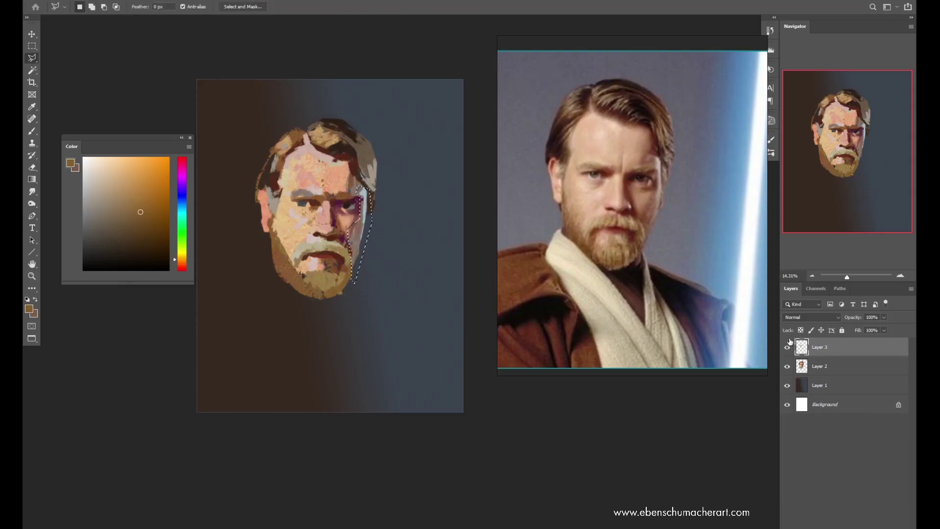
pyautogui.keyDown('ctrl'); pyautogui.click(818, 368); pyautogui.keyUp('ctrl')
pyautogui.hotkey('ctrl', 'e')
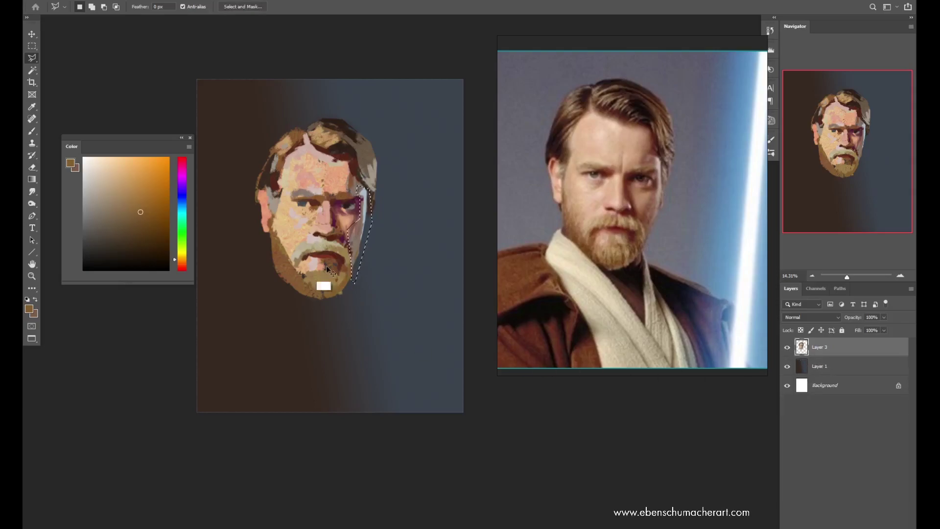
# Step: Warp the selected shadow-side face edge inward on its own layer and merge it back into the portrait
pyautogui.hotkey('ctrl', 'shift', 'j')
pyautogui.hotkey('ctrl', 'shift', 'w')
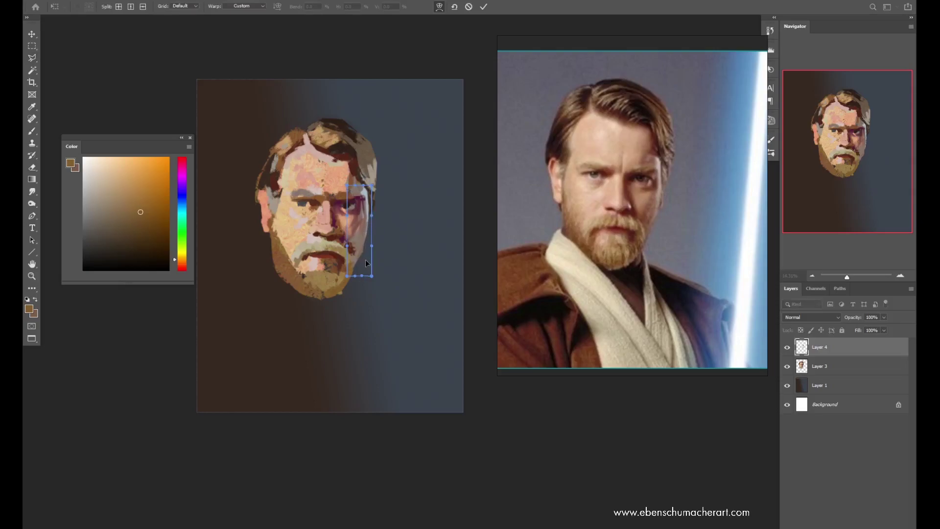
pyautogui.press('Return')
pyautogui.keyDown('ctrl'); pyautogui.click(815, 367); pyautogui.keyUp('ctrl')
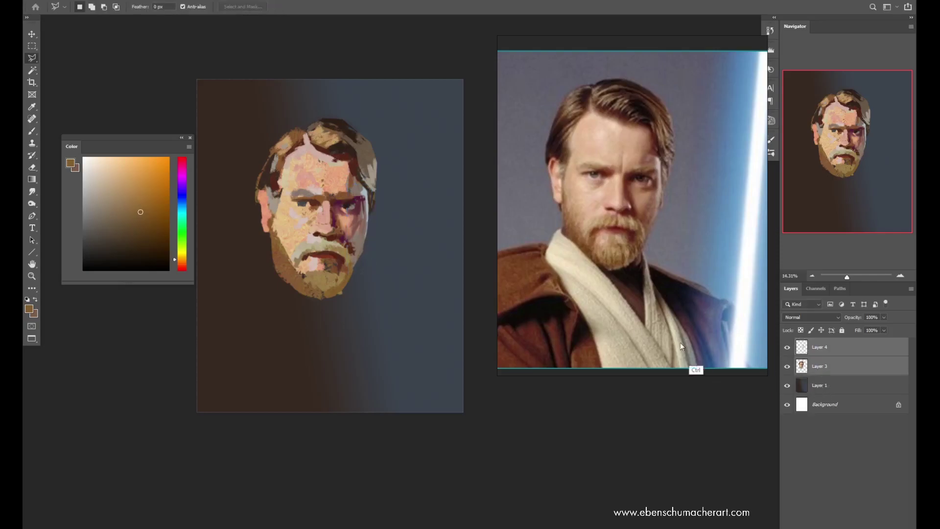
pyautogui.hotkey('ctrl', 'e')
# Step: Clean up the shadow-side beard edge and reshape it with sampled reddish brown and ochre brown
pyautogui.press('e')
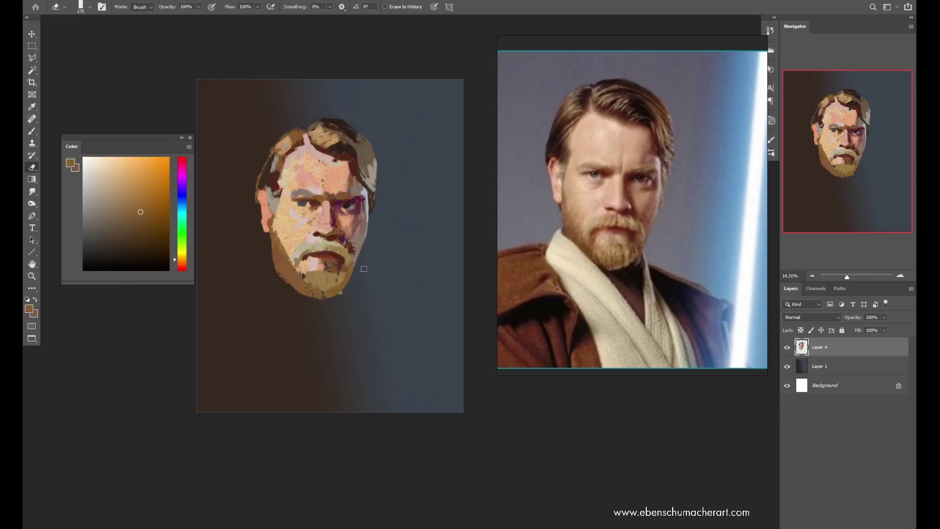
pyautogui.press('b')
pyautogui.keyDown('alt'); pyautogui.click(344, 273); pyautogui.keyUp('alt')
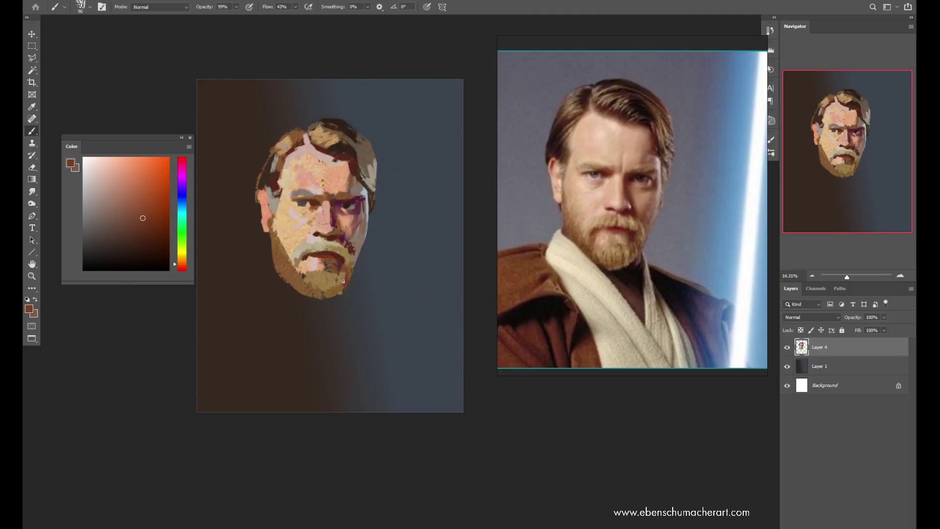
pyautogui.keyDown('alt'); pyautogui.click(337, 310); pyautogui.keyUp('alt')
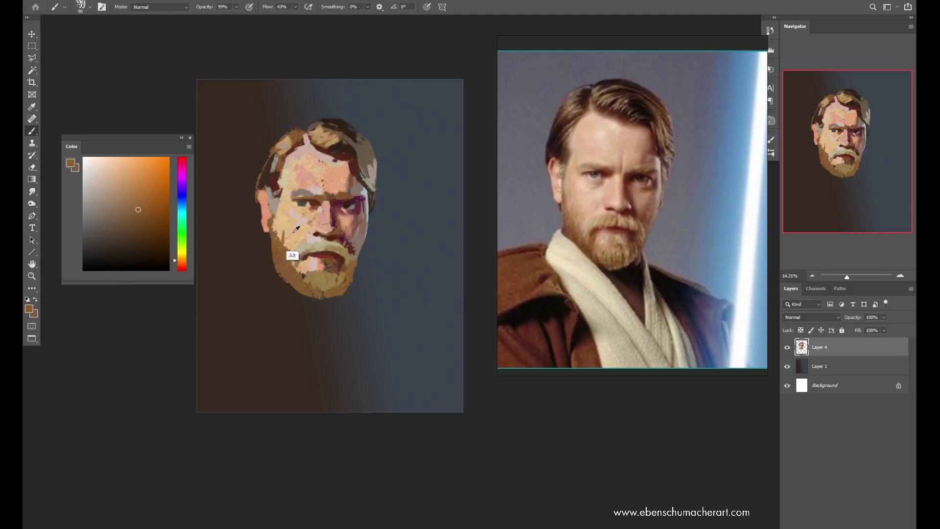
# Step: Enlarge the brush to 125 and paint the lower lit cheek beside the beard with muted greyish beige
pyautogui.keyDown('alt'); pyautogui.click(329, 214); pyautogui.keyUp('alt')
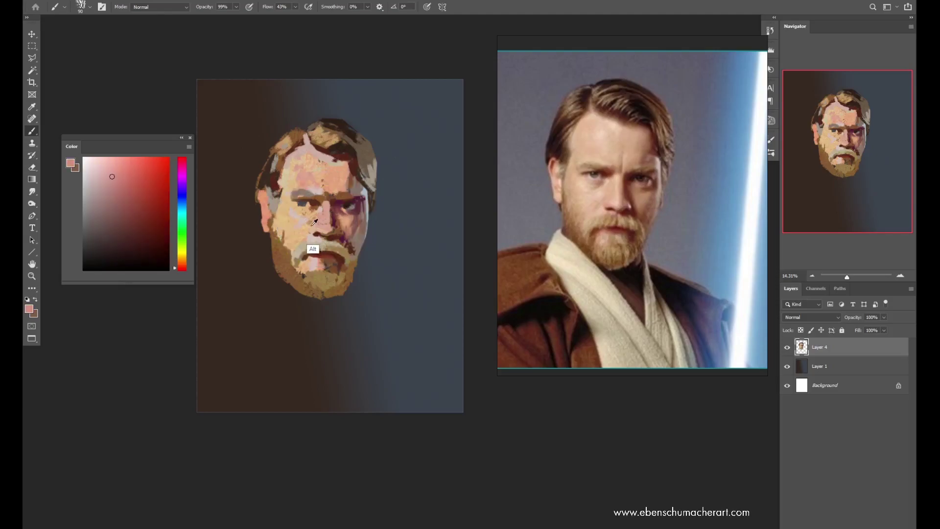
pyautogui.keyDown('alt'); pyautogui.click(289, 226); pyautogui.keyUp('alt')
pyautogui.click(102, 189)
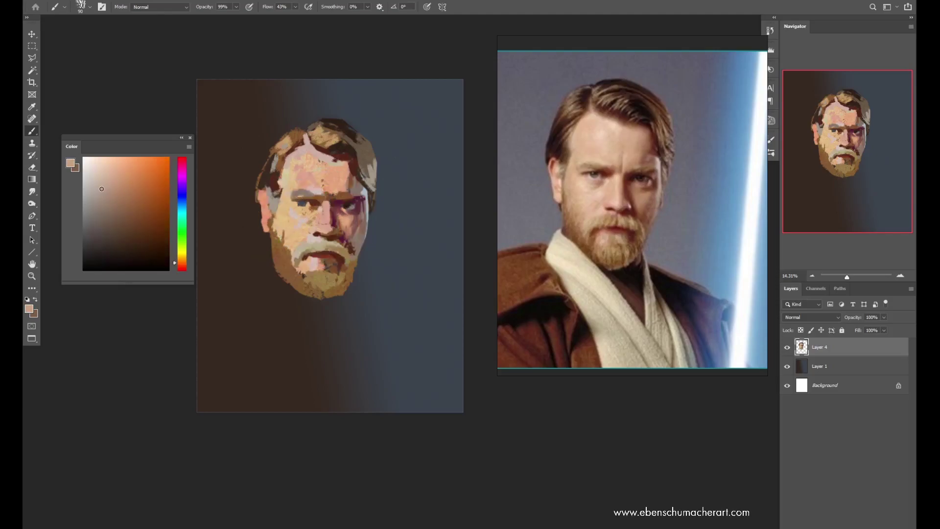
pyautogui.click(108, 185)
pyautogui.click(176, 258)
pyautogui.press(']')
pyautogui.press(']')
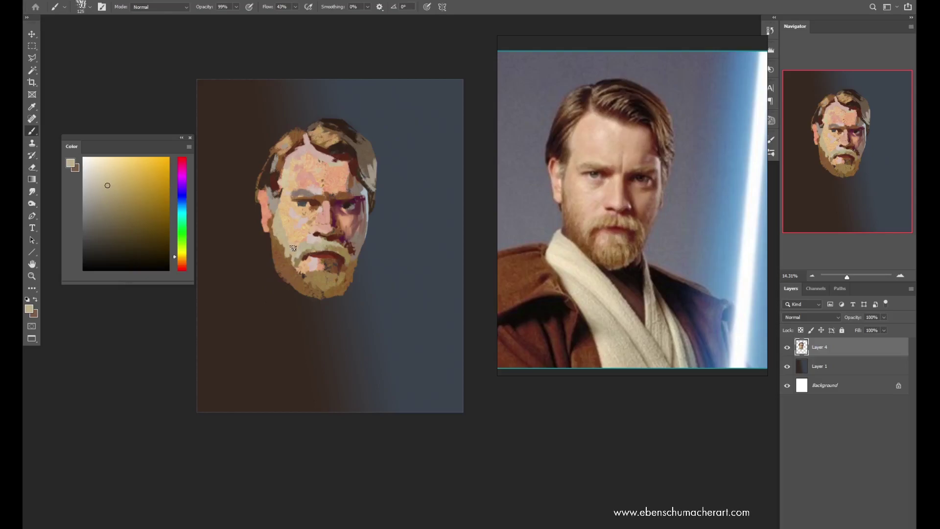
# Step: Blend the lit cheek with the Mixer Brush at size 150 and refine the jaw edge with sampled reddish brown
pyautogui.press('alt')
pyautogui.hotkey('shift', 'b')
pyautogui.moveTo(283, 246)
pyautogui.mouseDown()
pyautogui.moveTo(281, 236)
pyautogui.moveTo(292, 260)
pyautogui.mouseUp()
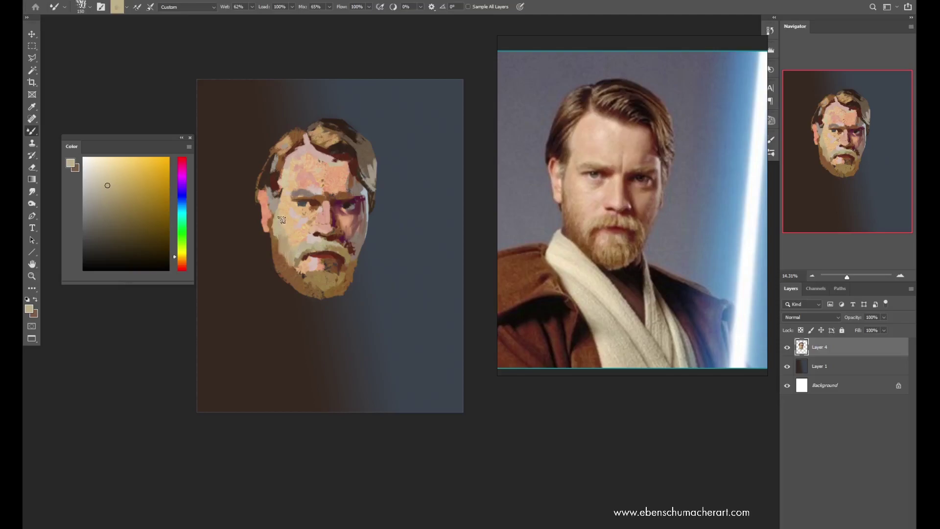
pyautogui.moveTo(278, 235)
pyautogui.mouseDown()
pyautogui.moveTo(275, 244)
pyautogui.moveTo(275, 232)
pyautogui.mouseUp()
pyautogui.keyDown('alt'); pyautogui.click(275, 247); pyautogui.keyUp('alt')
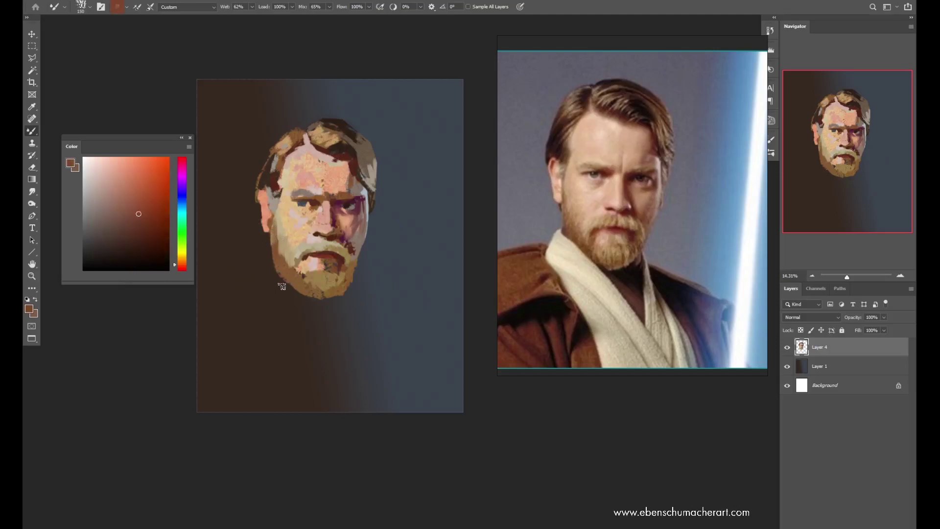
pyautogui.press('alt')
pyautogui.press('l')
pyautogui.hotkey('alt', 'l')
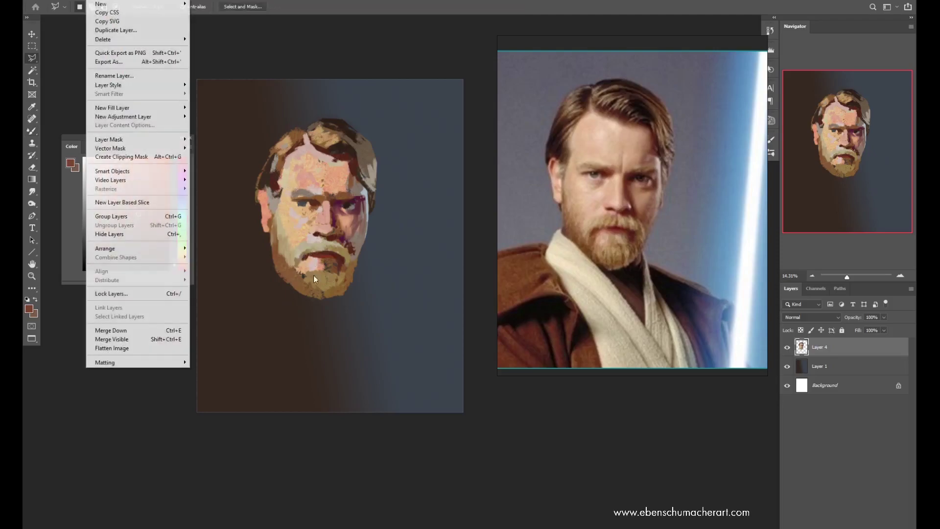
pyautogui.click(291, 221)
pyautogui.click(299, 238)
pyautogui.click(305, 243)
pyautogui.click(338, 247)
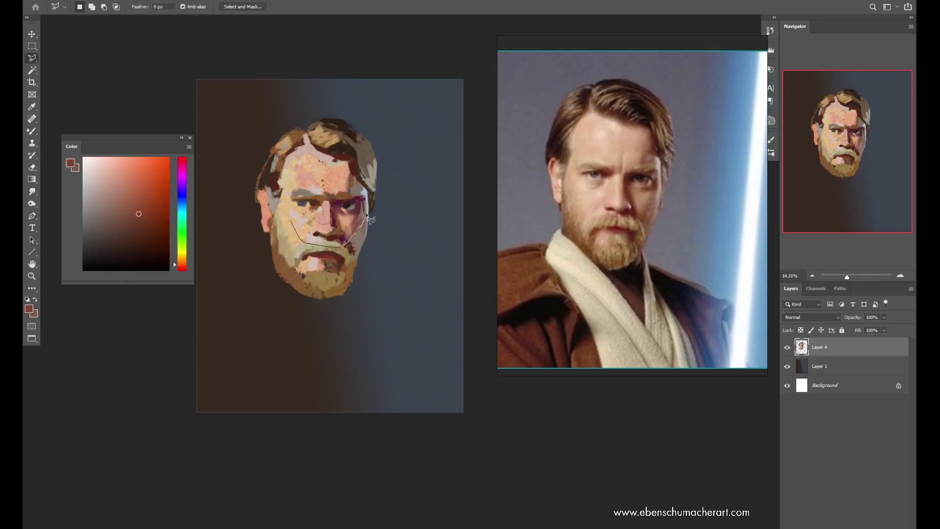
pyautogui.press('Escape')
# Step: Warp the portrait layer to raise the forehead and hair and widen the shadow side of the head
pyautogui.hotkey('ctrl', 't')
pyautogui.moveTo(297, 184); pyautogui.dragTo(292, 187)
pyautogui.moveTo(361, 190)
pyautogui.mouseDown()
pyautogui.moveTo(361, 203)
pyautogui.moveTo(367, 192)
pyautogui.mouseUp()
pyautogui.moveTo(300, 130); pyautogui.dragTo(295, 125)
pyautogui.moveTo(361, 121); pyautogui.dragTo(364, 115)
pyautogui.moveTo(280, 293); pyautogui.dragTo(291, 277)
pyautogui.moveTo(368, 243); pyautogui.dragTo(370, 242)
pyautogui.press('Return')
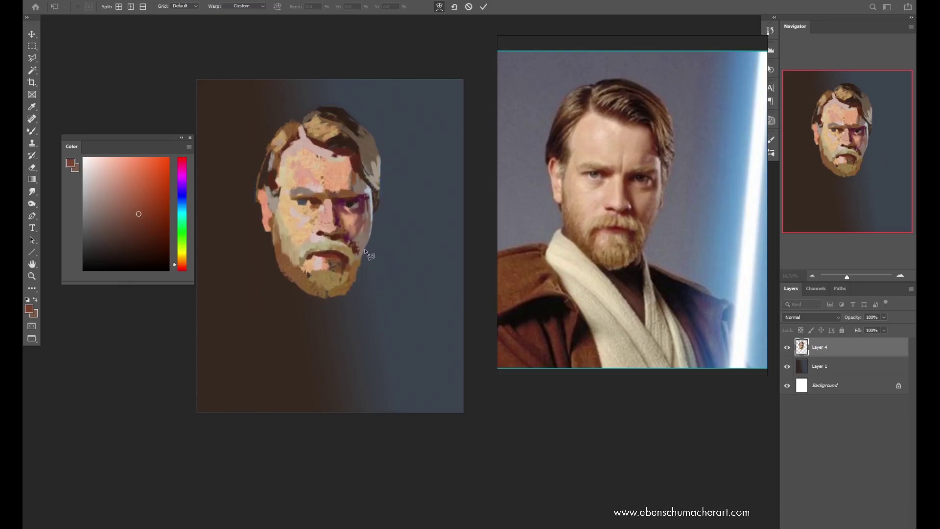
# Step: Touch up and trim the lower shadow-side edge of the beard with the Eraser
pyautogui.press('l')
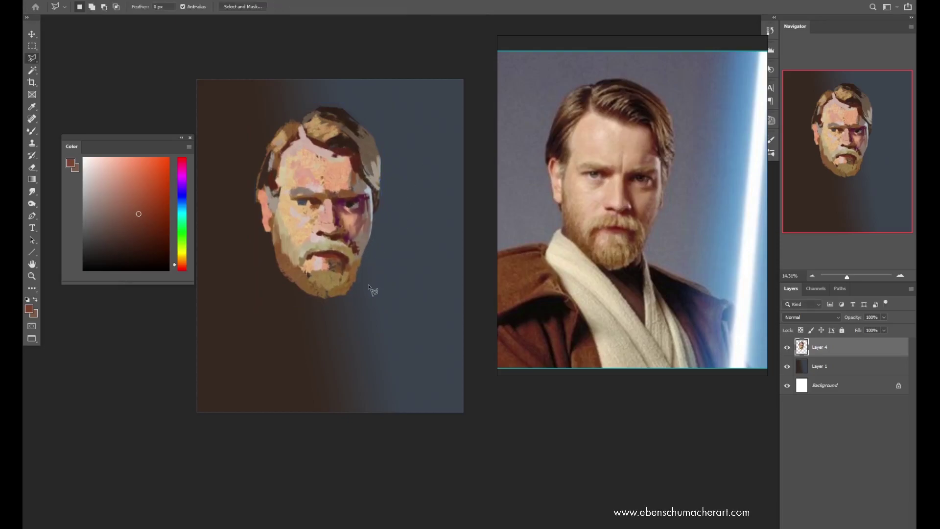
pyautogui.press('b')
pyautogui.press('e')
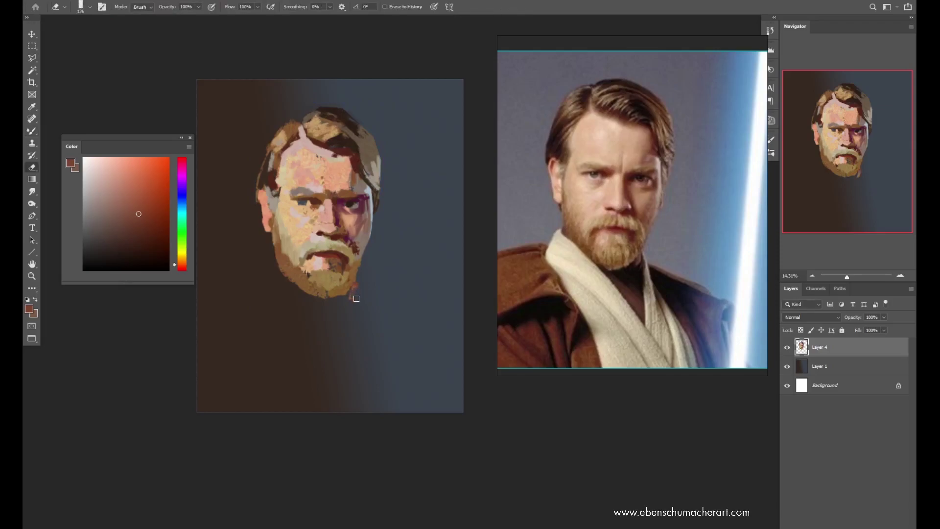
# Step: Darken the hair along the crown and lit side with sampled very dark brown at brush size 125
pyautogui.press('b')
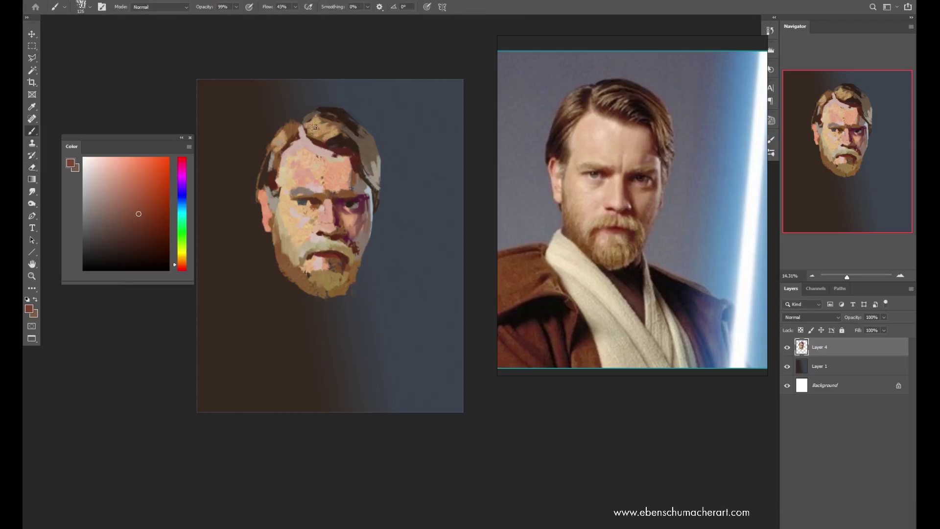
pyautogui.keyDown('alt'); pyautogui.click(336, 139); pyautogui.keyUp('alt')
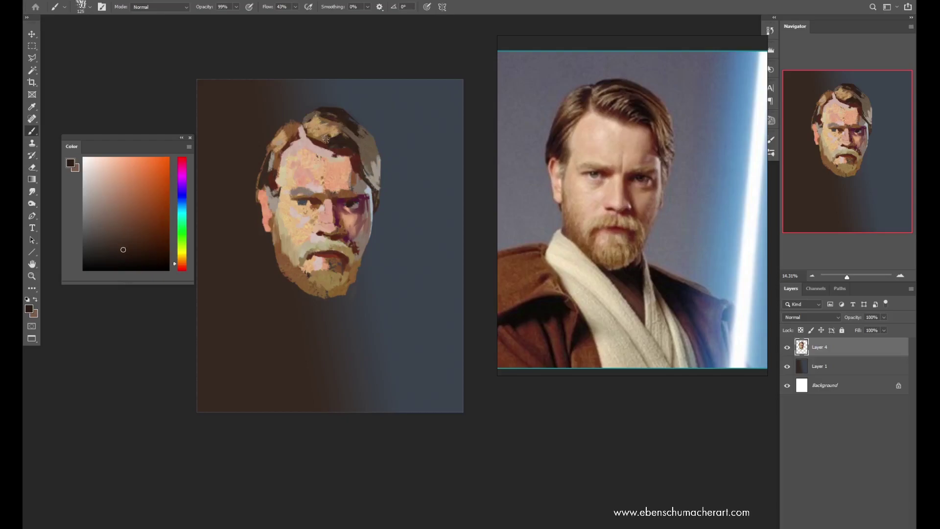
pyautogui.keyDown('alt'); pyautogui.click(332, 107); pyautogui.keyUp('alt')
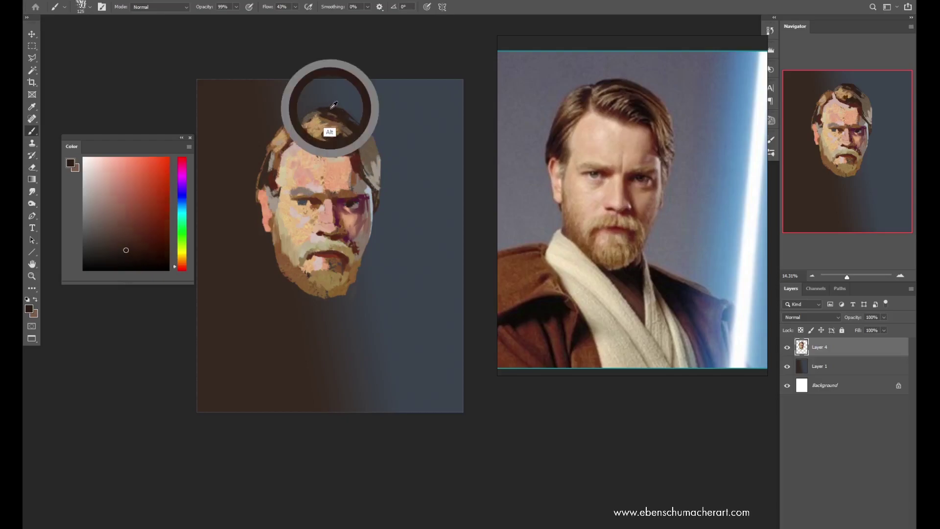
pyautogui.keyDown('alt'); pyautogui.click(369, 148); pyautogui.keyUp('alt')
pyautogui.moveTo(274, 138)
pyautogui.mouseDown()
pyautogui.moveTo(285, 121)
pyautogui.moveTo(261, 162)
pyautogui.moveTo(270, 142)
pyautogui.moveTo(264, 162)
pyautogui.moveTo(298, 125)
pyautogui.moveTo(338, 117)
pyautogui.mouseUp()
pyautogui.keyDown('alt'); pyautogui.click(335, 143); pyautogui.keyUp('alt')
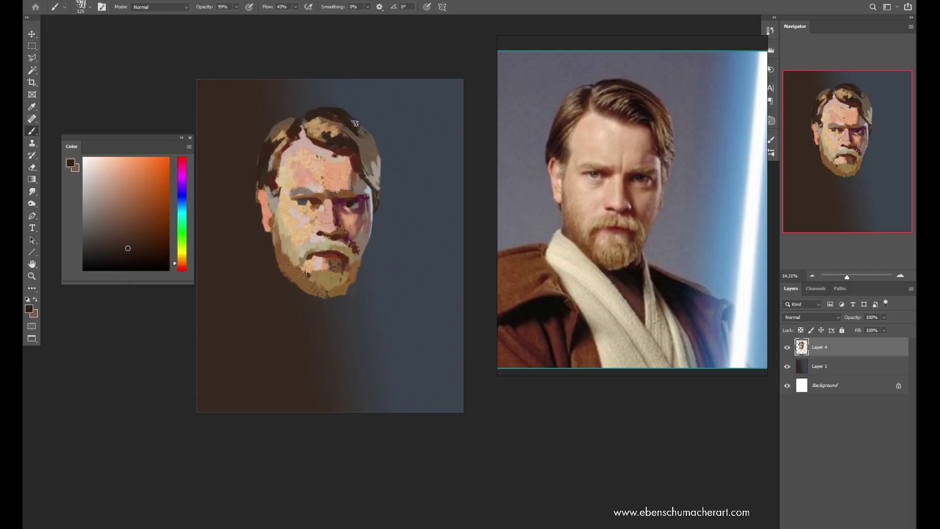
# Step: Refine the forehead above the brows with sampled light orange and pale pink
pyautogui.keyDown('alt'); pyautogui.click(317, 173); pyautogui.keyUp('alt')
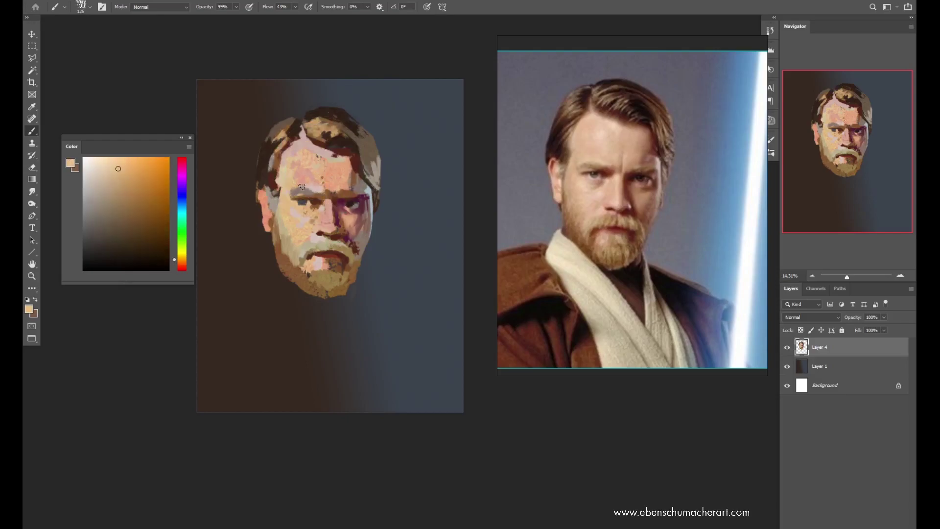
pyautogui.keyDown('alt'); pyautogui.click(326, 191); pyautogui.keyUp('alt')
pyautogui.keyDown('alt'); pyautogui.click(321, 186); pyautogui.keyUp('alt')
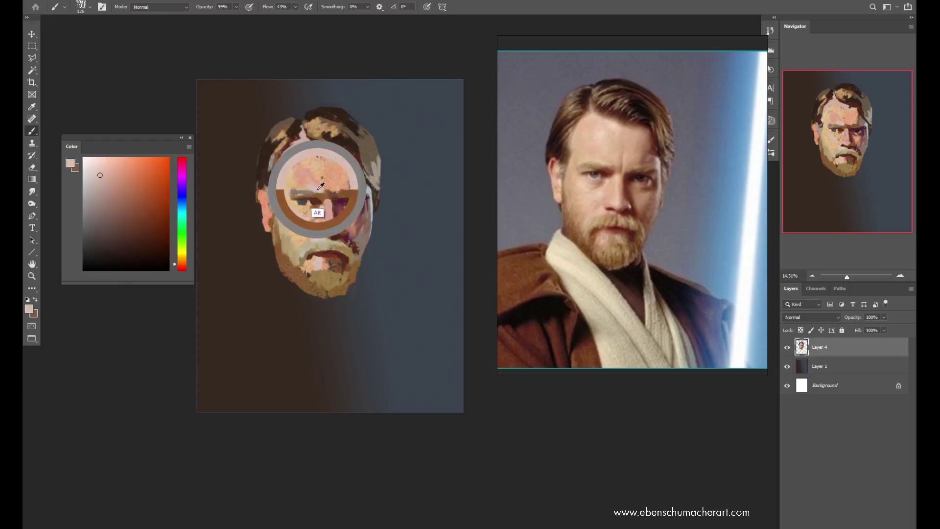
# Step: Reduce the brush size to 50 and define the eyes with off-white and sampled near-black
pyautogui.hotkey('ctrl', 'space')
pyautogui.keyDown('ctrl'); pyautogui.click(305, 203); pyautogui.keyUp('ctrl')
pyautogui.keyDown('alt'); pyautogui.click(333, 176); pyautogui.keyUp('alt')
pyautogui.click(87, 169)
pyautogui.press('[')
pyautogui.press('[')
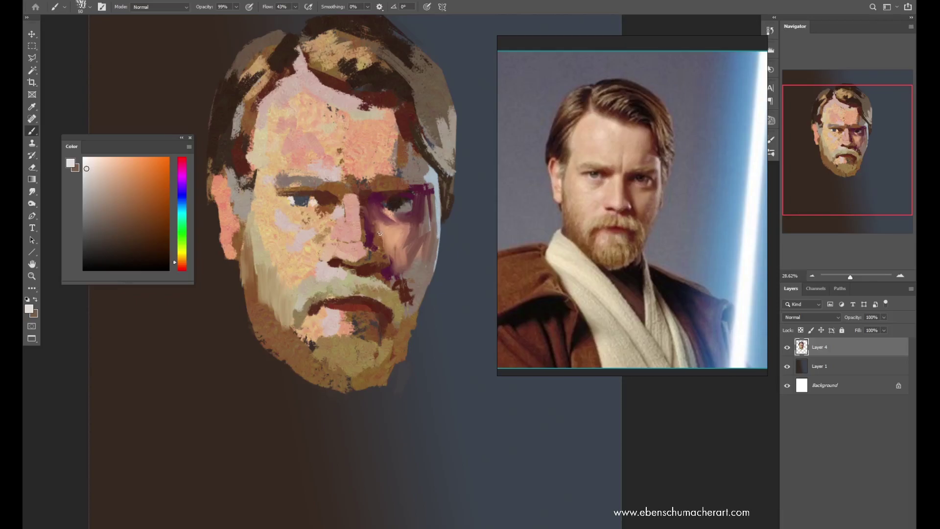
pyautogui.keyDown('alt'); pyautogui.click(407, 209); pyautogui.keyUp('alt')
pyautogui.keyDown('alt'); pyautogui.click(407, 204); pyautogui.keyUp('alt')
pyautogui.hotkey('ctrl', 'space')
pyautogui.moveTo(410, 205)
pyautogui.mouseDown()
pyautogui.moveTo(374, 205)
pyautogui.moveTo(389, 198)
pyautogui.moveTo(383, 227)
pyautogui.mouseUp()
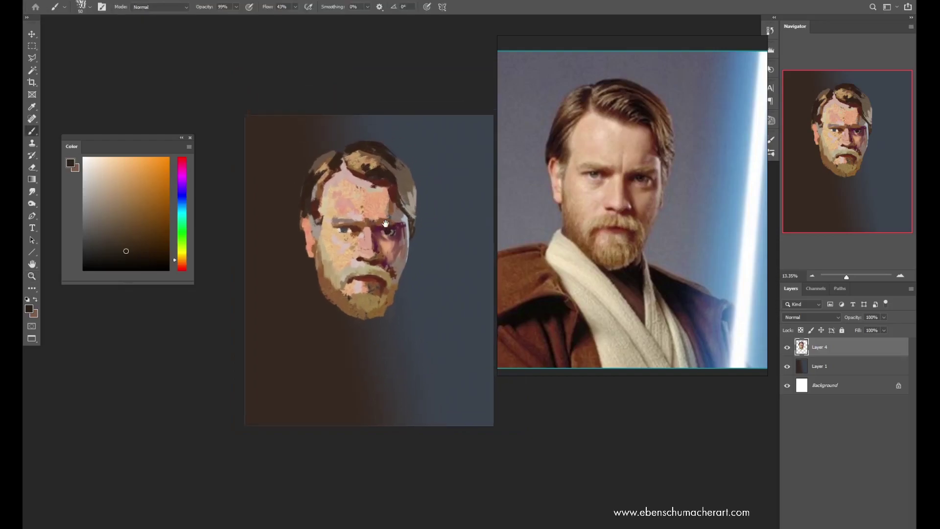
# Step: Refine the white and iris of the lit-side eye with off-white and dark greyish blue
pyautogui.press('z')
pyautogui.moveTo(333, 251); pyautogui.dragTo(345, 244)
pyautogui.press('b')
pyautogui.keyDown('alt'); pyautogui.click(327, 252); pyautogui.keyUp('alt')
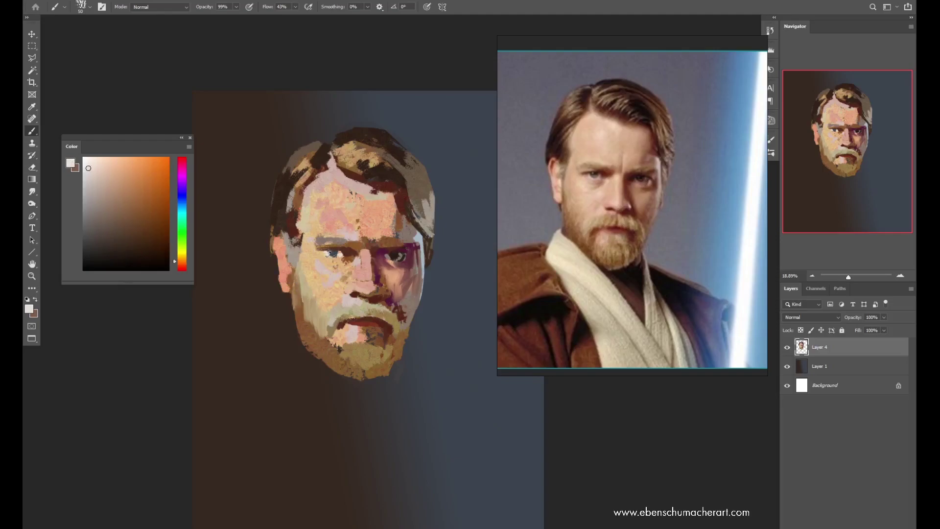
pyautogui.keyDown('alt'); pyautogui.click(333, 253); pyautogui.keyUp('alt')
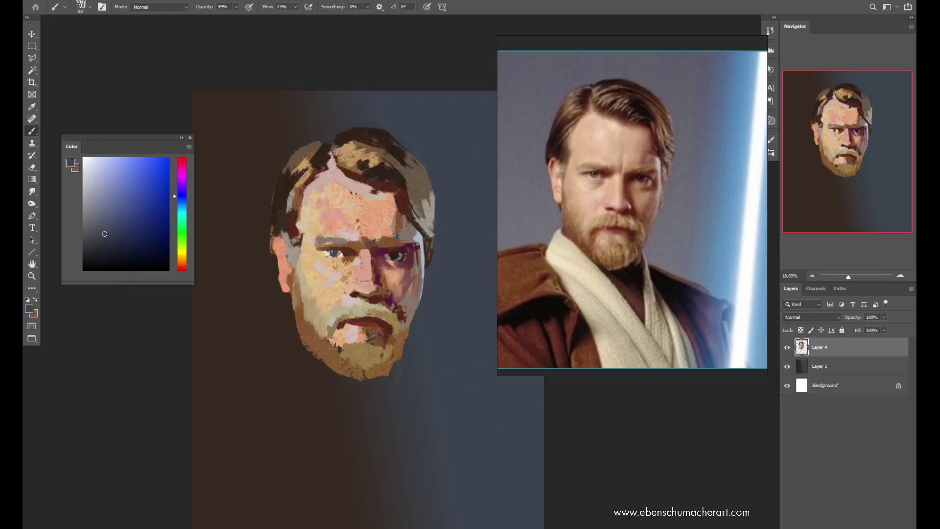
pyautogui.press('z')
pyautogui.moveTo(362, 239)
pyautogui.mouseDown()
pyautogui.moveTo(350, 226)
pyautogui.moveTo(385, 219)
pyautogui.mouseUp()
pyautogui.press('b')
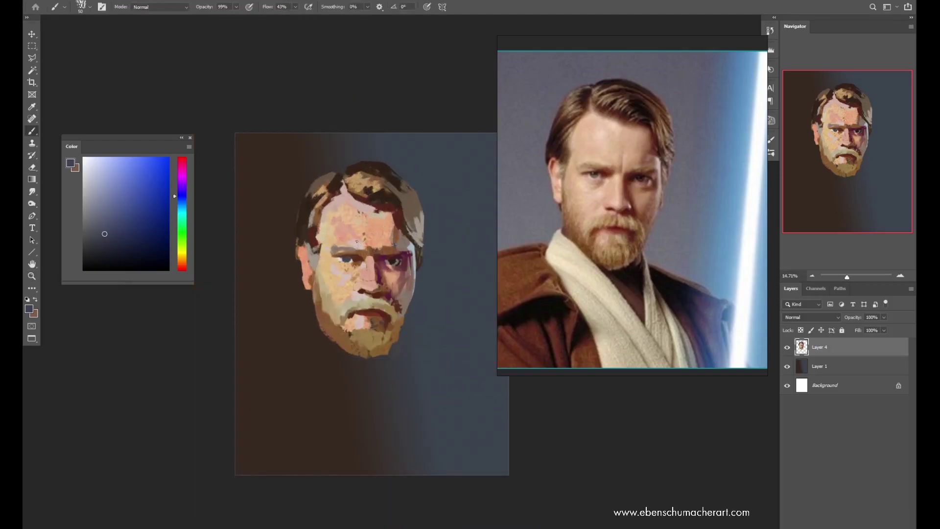
# Step: Shape the lit-side eye and inner brow with light beige, dark reddish brown and light tan
pyautogui.keyDown('alt'); pyautogui.click(327, 257); pyautogui.keyUp('alt')
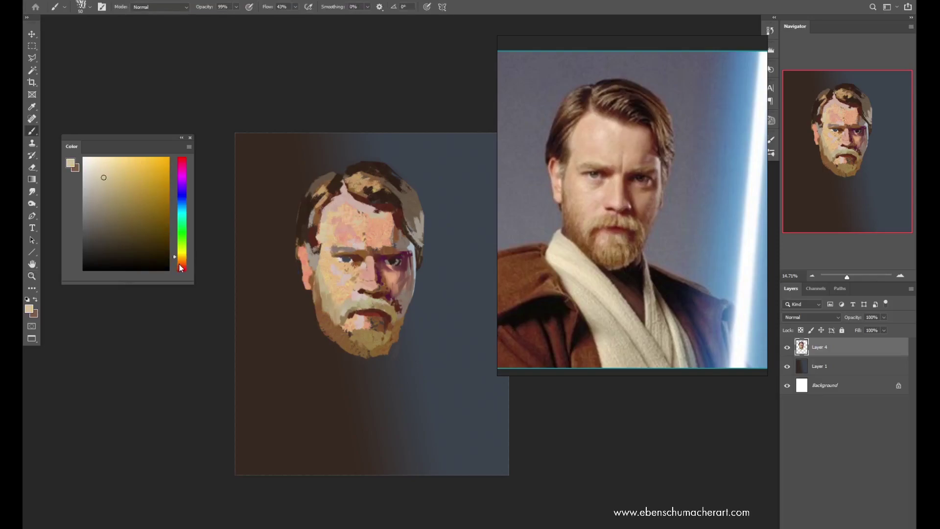
pyautogui.click(179, 264)
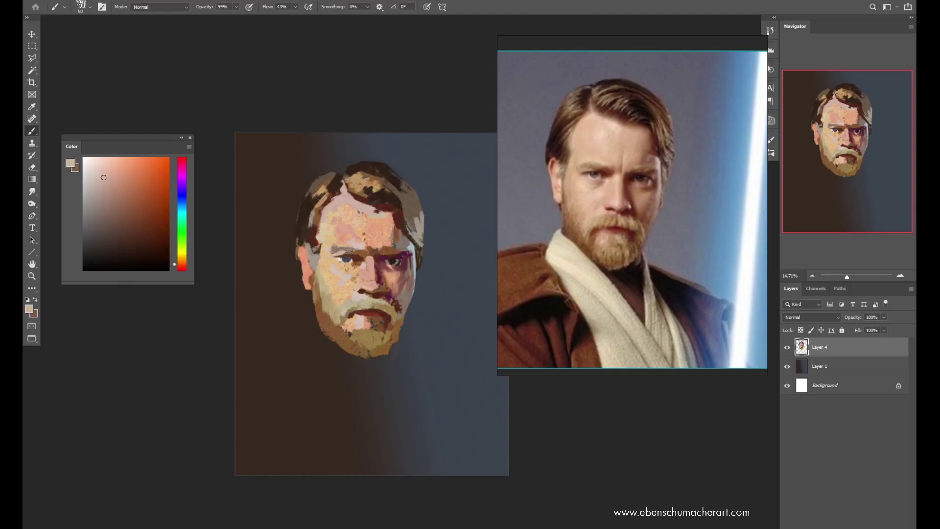
pyautogui.keyDown('alt'); pyautogui.click(356, 257); pyautogui.keyUp('alt')
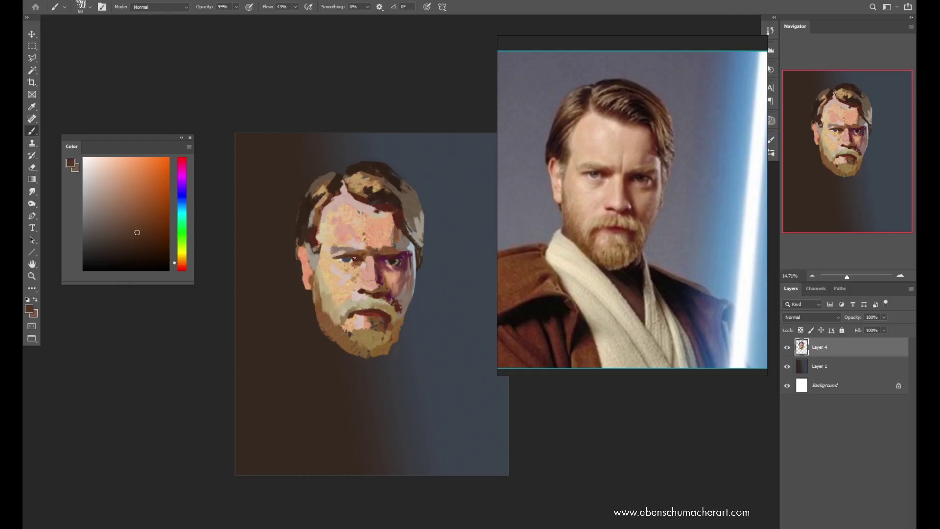
pyautogui.press('alt')
pyautogui.keyDown('alt'); pyautogui.click(363, 247); pyautogui.keyUp('alt')
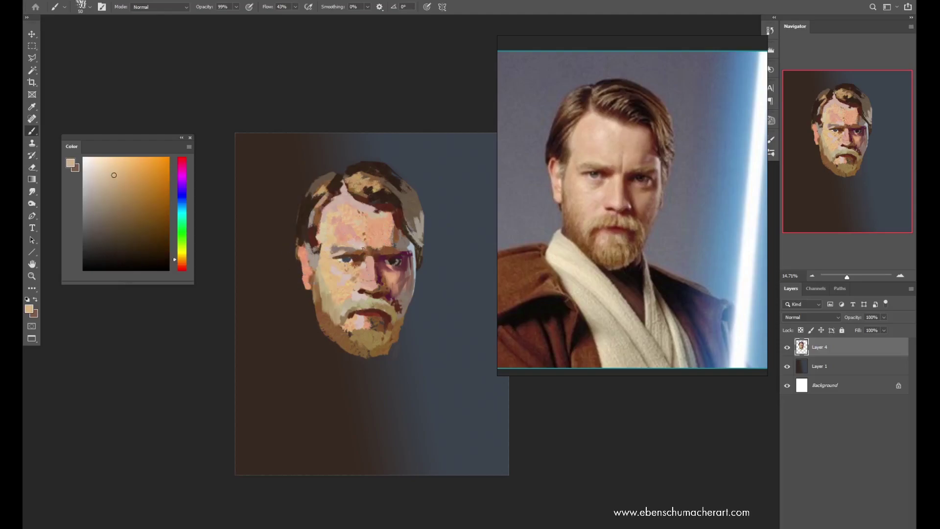
# Step: Lighten the forehead and lit side of the face with sampled pale pink, enlarging the brush to 200
pyautogui.keyDown('alt'); pyautogui.click(370, 240); pyautogui.keyUp('alt')
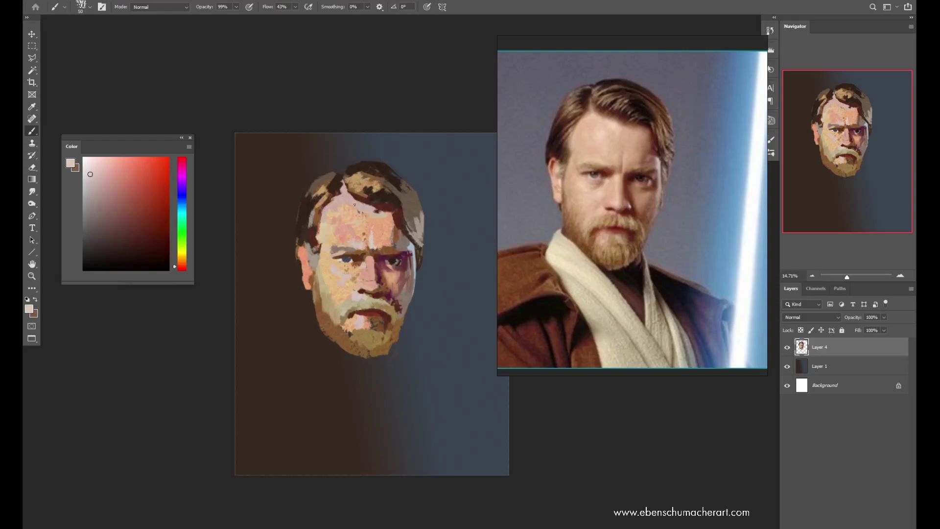
pyautogui.press(']')
pyautogui.press(']')
pyautogui.press(']')
pyautogui.press(']')
pyautogui.press(']')
pyautogui.press(']')
pyautogui.press(']')
# Step: Darken the shadow-side cheek beside the nose and moustache with sampled greyish brown and dark reddish brown
pyautogui.keyDown('alt'); pyautogui.click(363, 301); pyautogui.keyUp('alt')
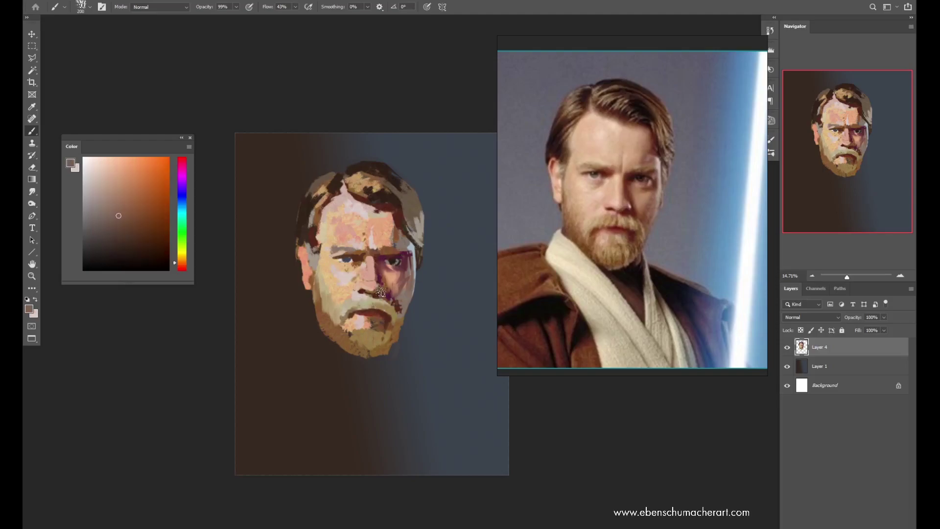
pyautogui.hotkey('shift', 'b')
pyautogui.press('z')
pyautogui.moveTo(374, 306); pyautogui.dragTo(348, 323)
pyautogui.scroll(2, 371, 305)
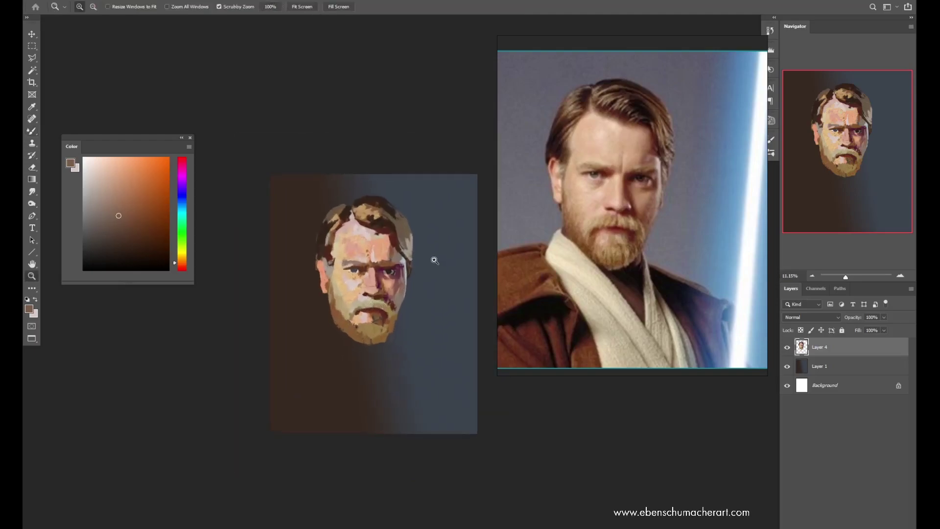
pyautogui.scroll(1, 423, 284)
pyautogui.press('b')
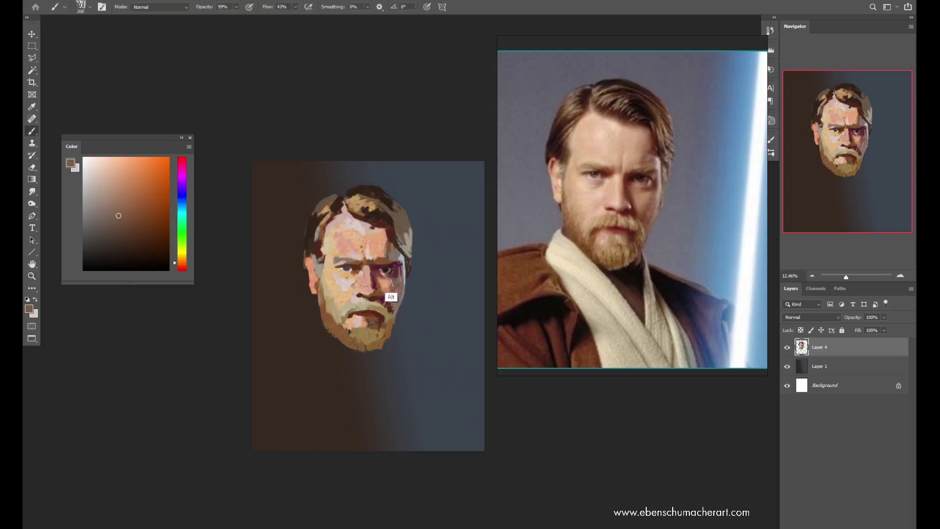
pyautogui.keyDown('alt'); pyautogui.click(395, 229); pyautogui.keyUp('alt')
pyautogui.moveTo(391, 307); pyautogui.dragTo(395, 296)
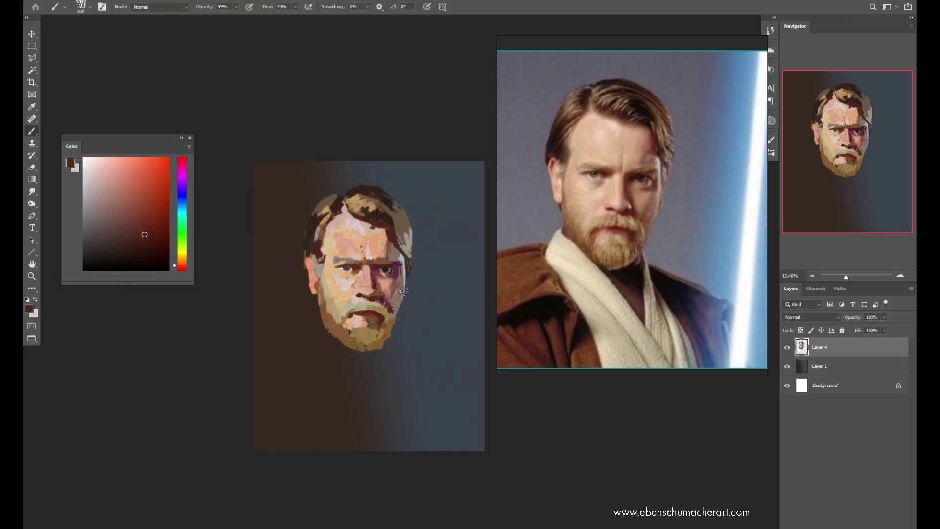
# Step: Blend muted dark brown into the lower shadow-side cheek with the Mixer Brush and sample the dark eye colour
pyautogui.click(119, 234)
pyautogui.hotkey('shift', 'b')
pyautogui.moveTo(391, 313); pyautogui.dragTo(396, 297)
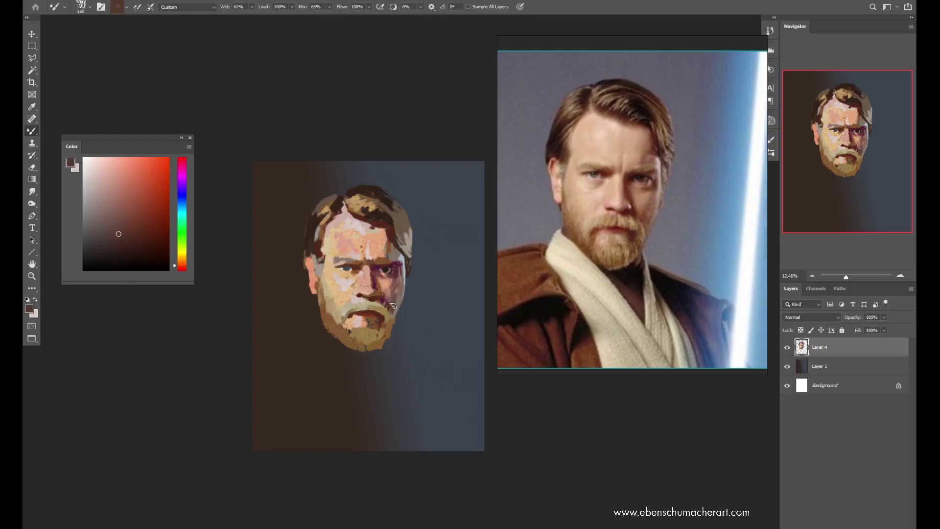
pyautogui.keyDown('alt'); pyautogui.click(387, 272); pyautogui.keyUp('alt')
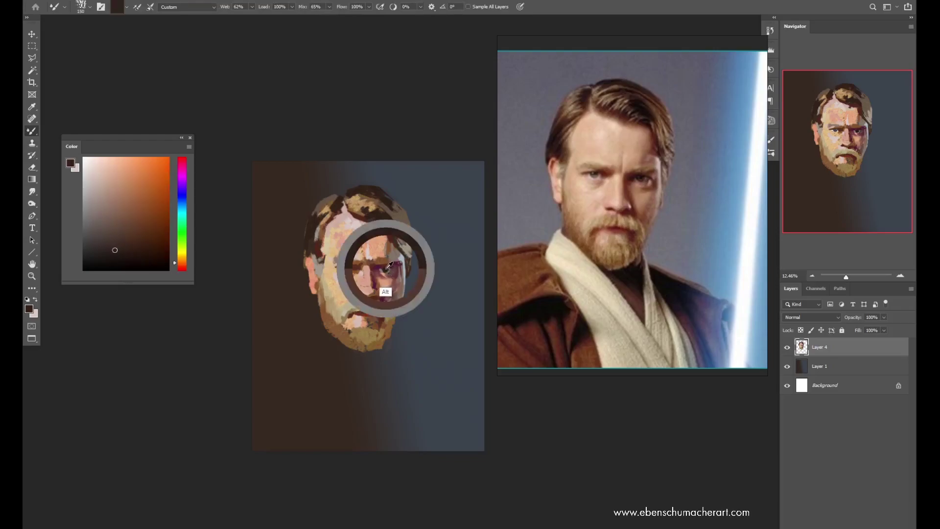
# Step: Deepen the shadow-side eye socket and inner brow with near-black and sampled reddish brown using the regular brush
pyautogui.hotkey('shift', 'b')
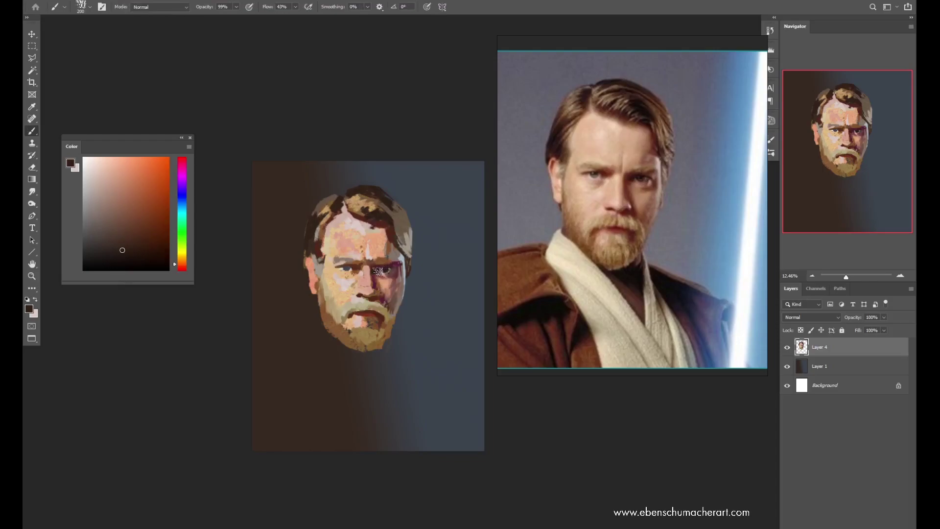
pyautogui.press('ctrl')
pyautogui.press('alt')
pyautogui.click(378, 262)
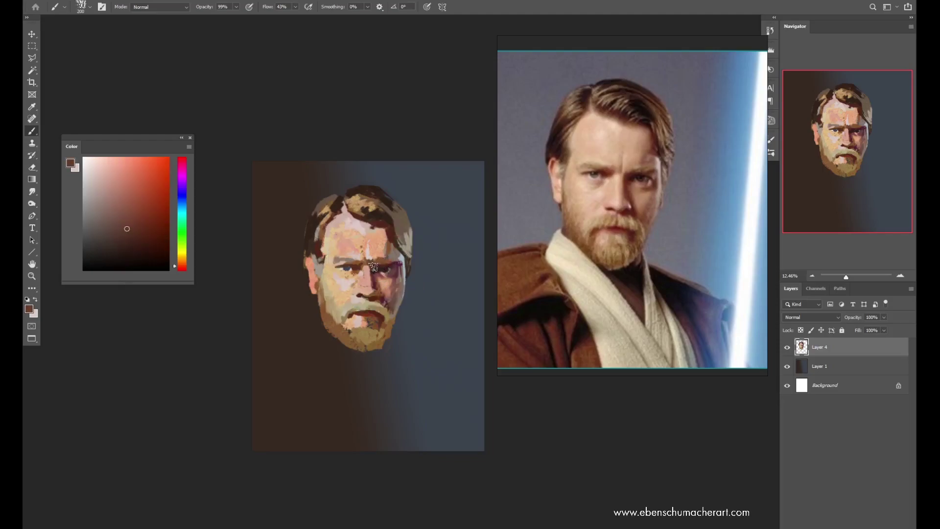
pyautogui.click(383, 267)
# Step: Refine the shadow-side temple and outer eye edge with sampled bluish grey, pale pink and pale cyan-grey
pyautogui.press('e')
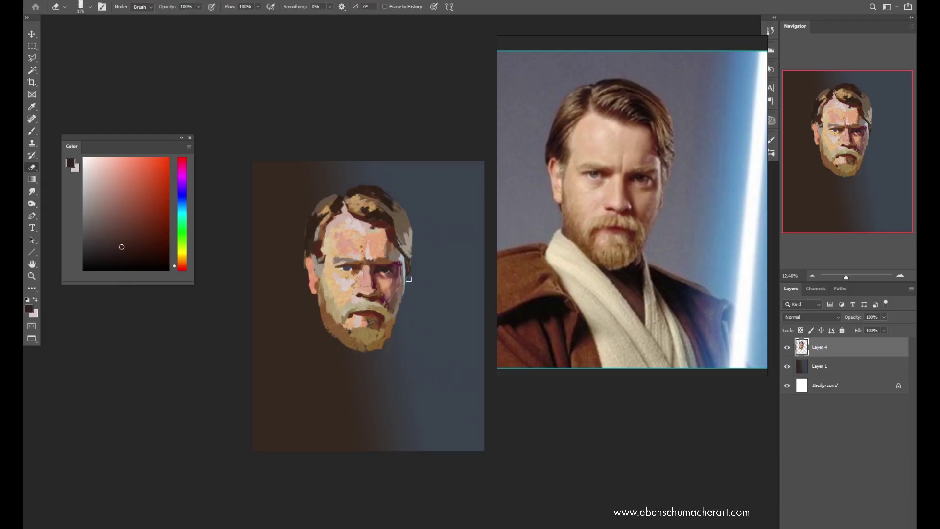
pyautogui.press('b')
pyautogui.keyDown('alt'); pyautogui.click(407, 256); pyautogui.keyUp('alt')
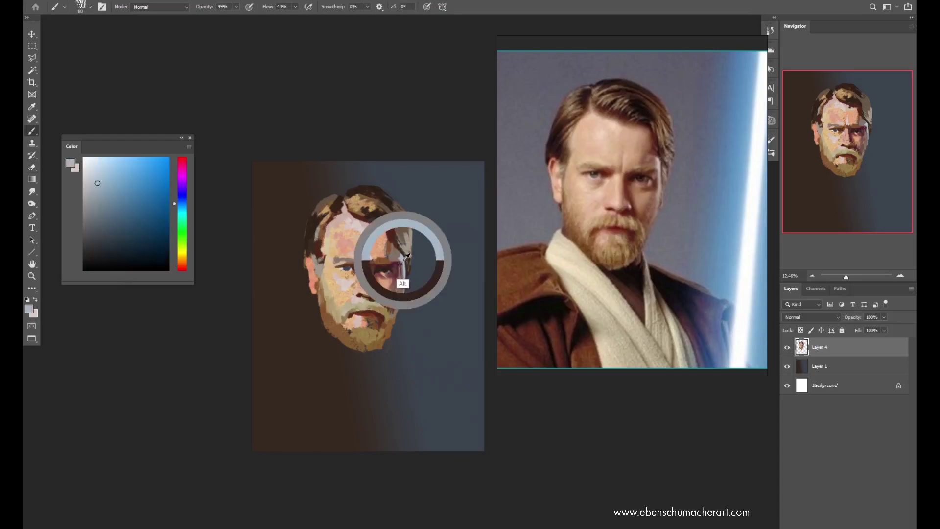
pyautogui.keyDown('alt'); pyautogui.click(361, 224); pyautogui.keyUp('alt')
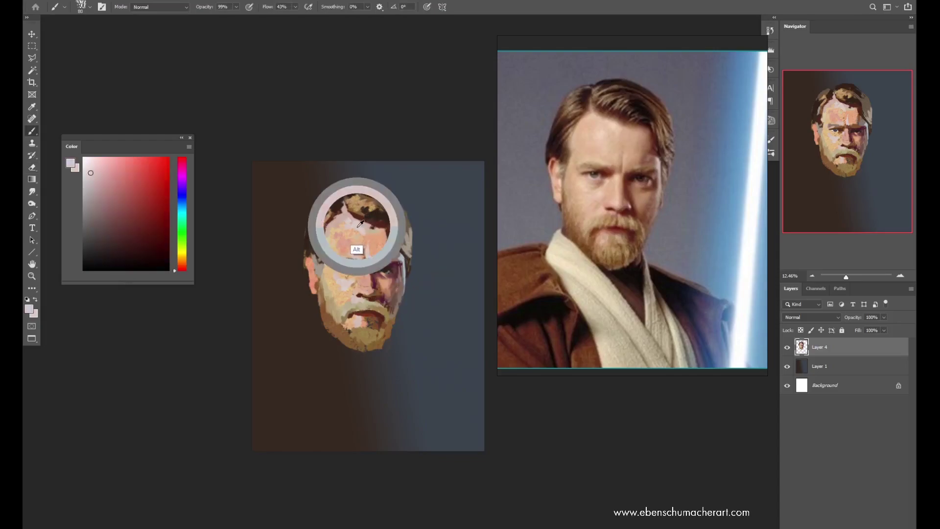
pyautogui.keyDown('alt'); pyautogui.click(402, 256); pyautogui.keyUp('alt')
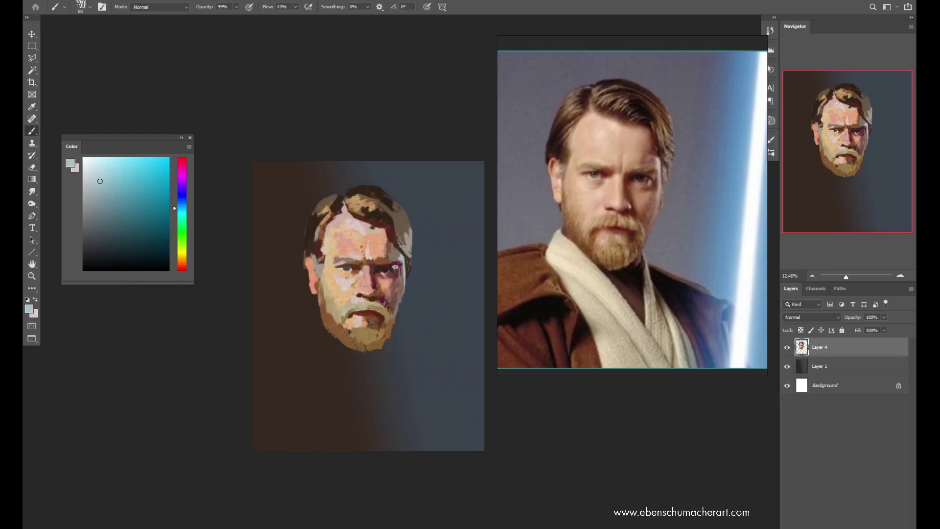
# Step: Blend pale cyan and light grey rim light along the shadow-side eye and cheek with the Mixer Brush, adjusting its size
pyautogui.hotkey('shift', 'b')
pyautogui.moveTo(395, 267); pyautogui.dragTo(409, 263)
pyautogui.press('[')
pyautogui.press('[')
pyautogui.press('[')
pyautogui.press(']')
pyautogui.press(']')
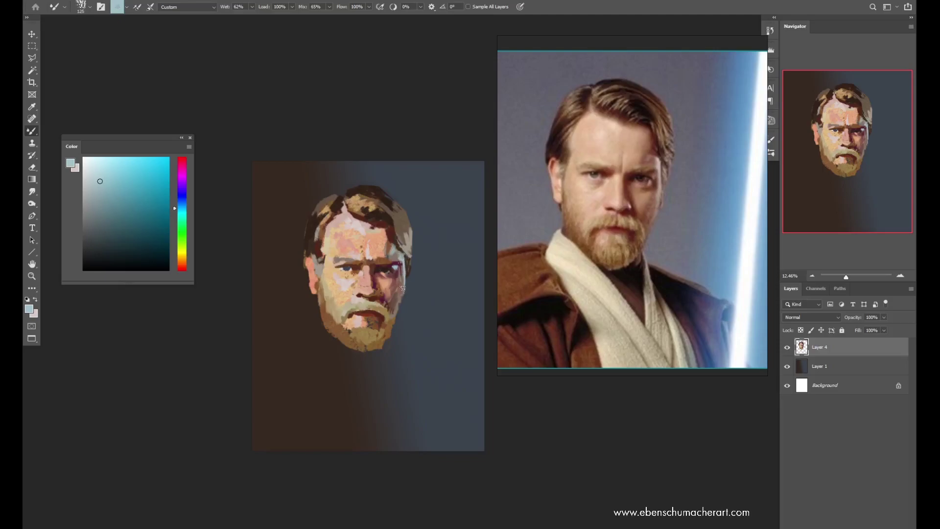
pyautogui.click(180, 207)
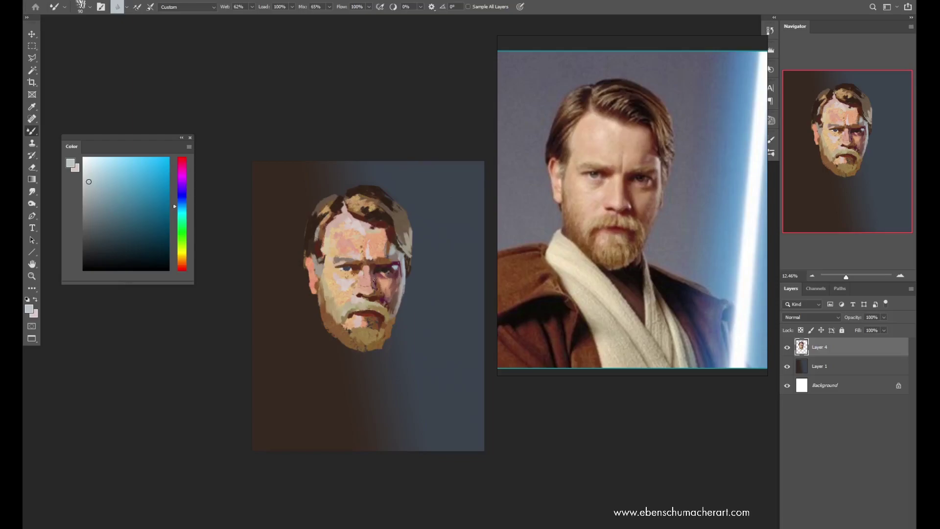
# Step: Blend salmon, light tan, pale peach and dusty pink into the nose and the adjacent lit cheek with the Mixer Brush
pyautogui.keyDown('alt'); pyautogui.click(365, 293); pyautogui.keyUp('alt')
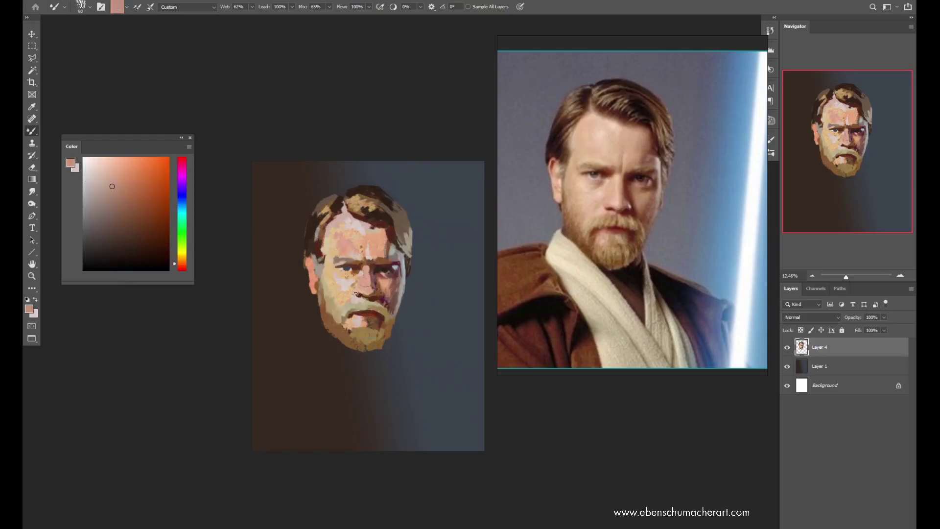
pyautogui.keyDown('alt'); pyautogui.click(359, 293); pyautogui.keyUp('alt')
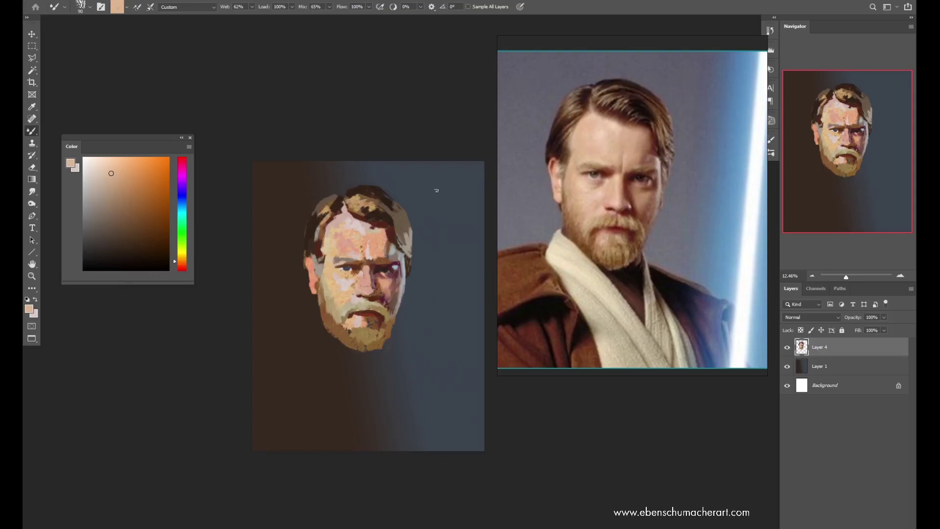
pyautogui.keyDown('alt'); pyautogui.click(352, 304); pyautogui.keyUp('alt')
pyautogui.click(182, 263)
pyautogui.click(104, 167)
pyautogui.moveTo(104, 168); pyautogui.dragTo(107, 164)
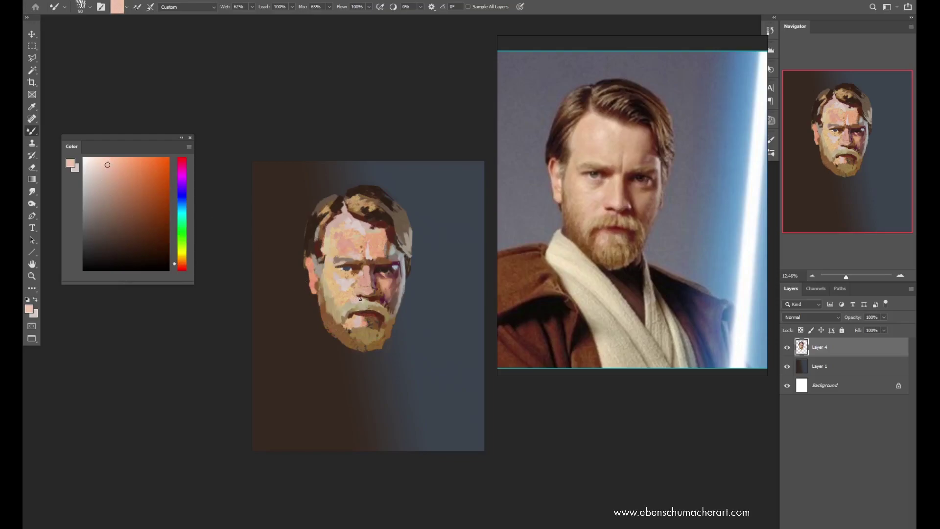
pyautogui.click(107, 180)
pyautogui.keyDown('alt'); pyautogui.click(374, 285); pyautogui.keyUp('alt')
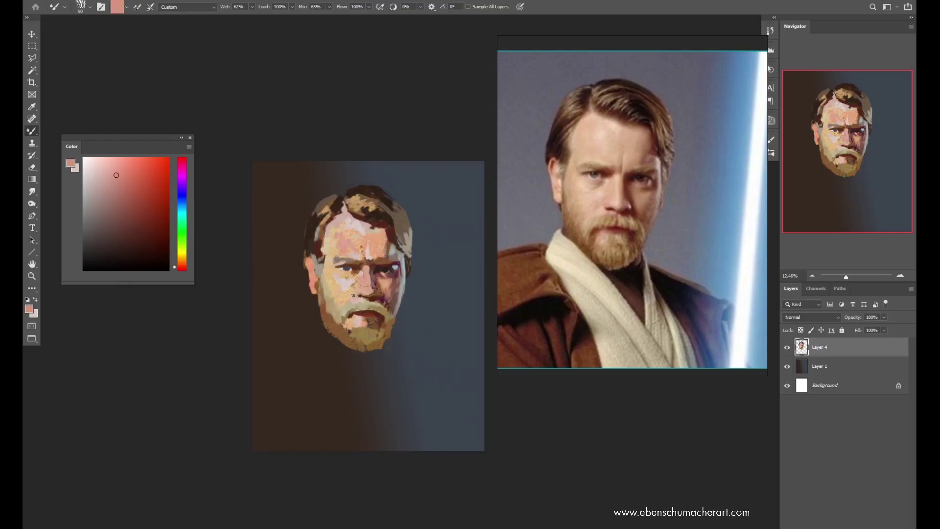